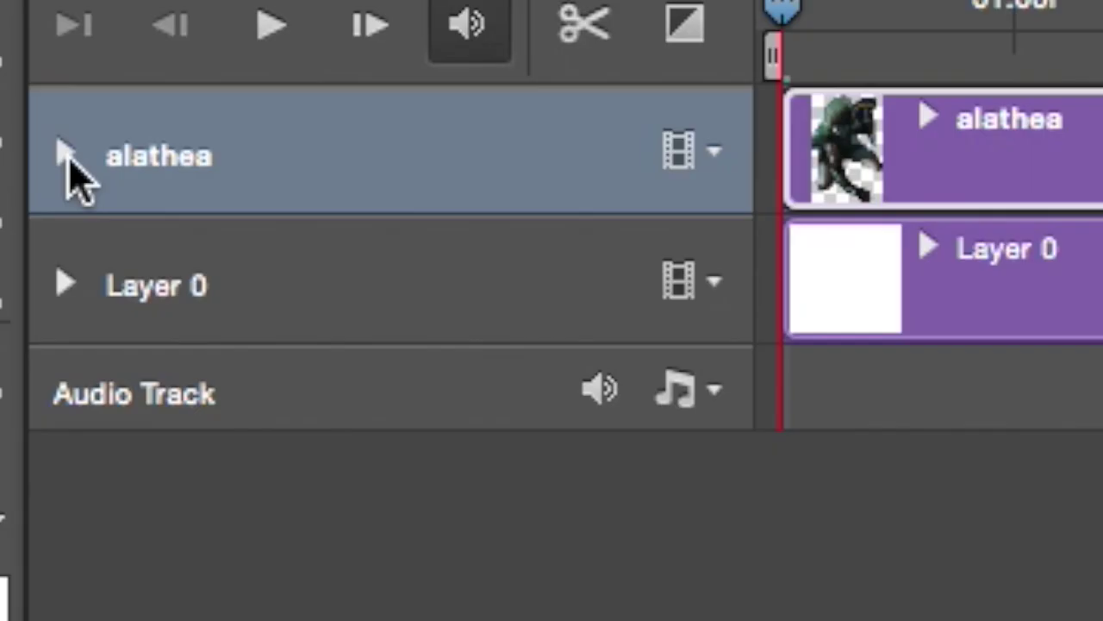
- Expand alathea's timeline properties and scrub through the existing animation
left_click(64, 154)
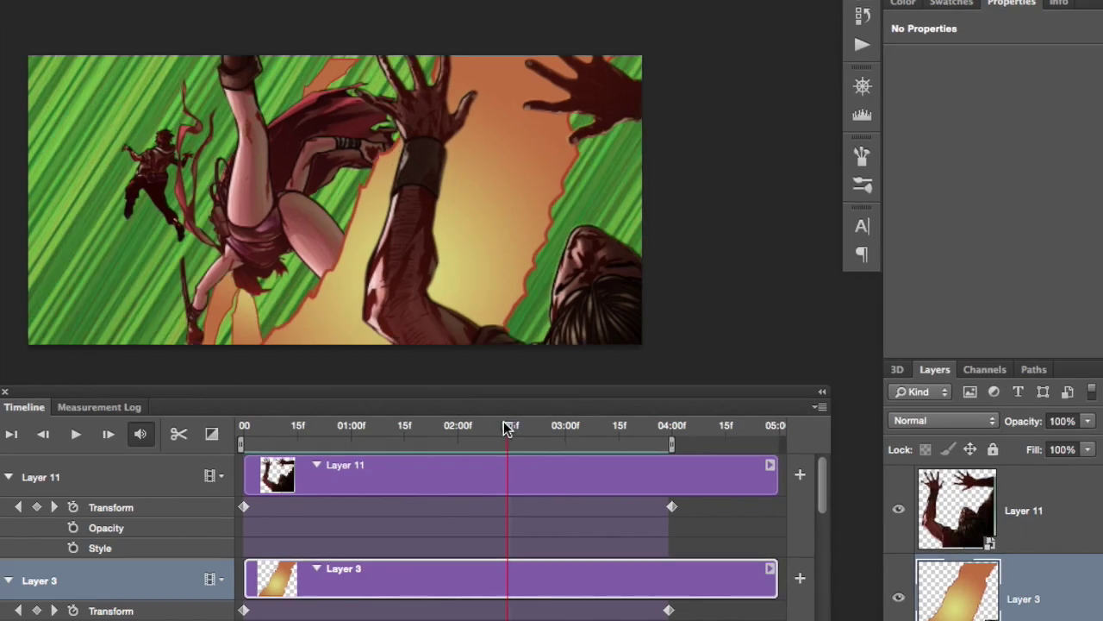
left_click_drag(503, 421, 692, 415)
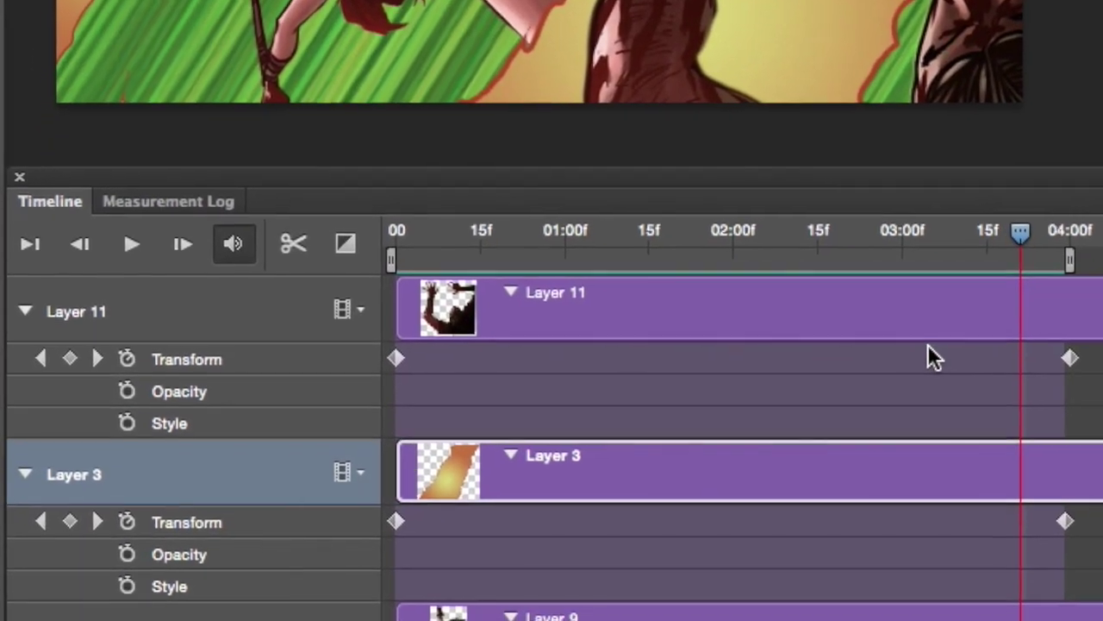
scroll(806, 418, "down", 5)
scroll(1090, 287, "up", 3)
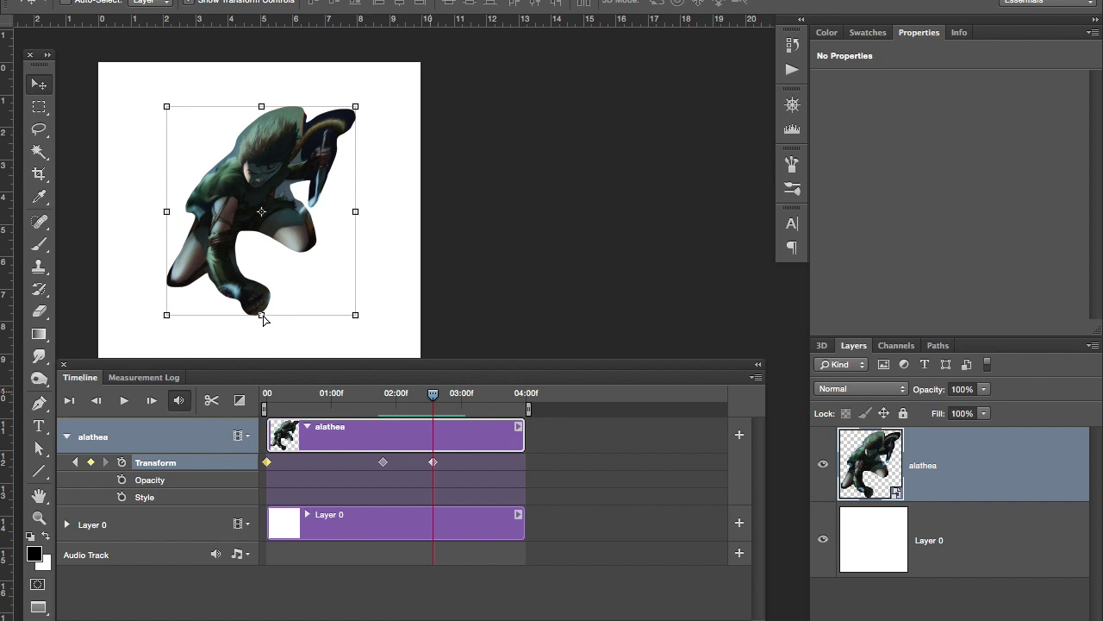
- Shear the character sideways near the three-second mark and commit it as a keyframe
left_click_drag(443, 398, 466, 392)
left_click_drag(261, 315, 322, 327)
key("Return")
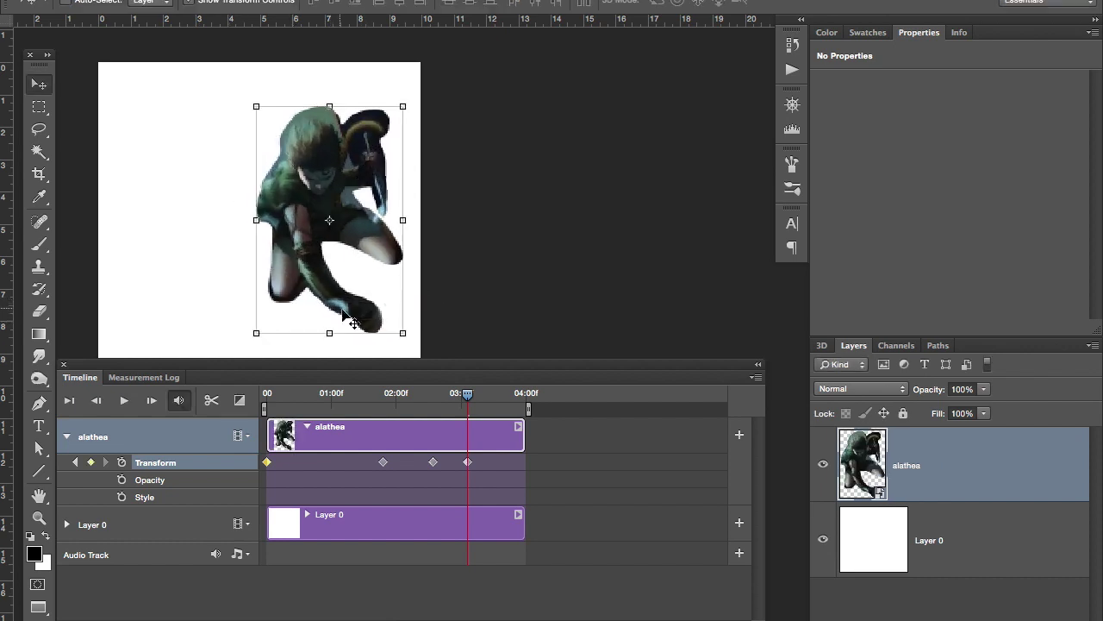
- Scrub back to the first frame and delete all of alathea's Transform keyframes
mouse_move(451, 393)
left_mouse_down()
mouse_move(350, 399)
mouse_move(430, 393)
left_mouse_up()
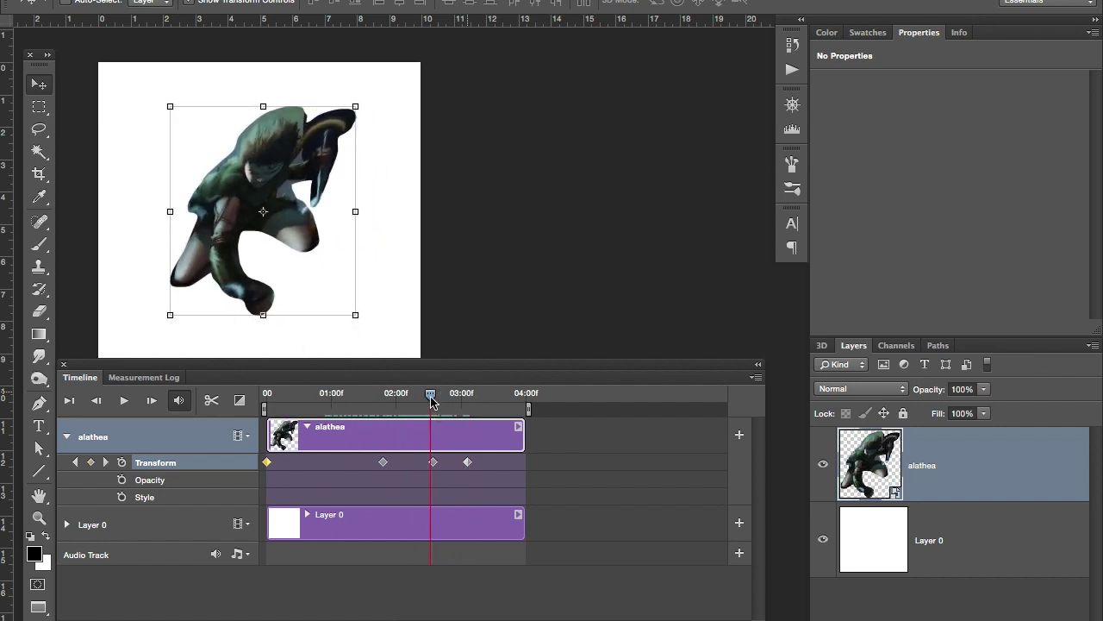
left_click_drag(431, 399, 266, 395)
left_click(122, 462)
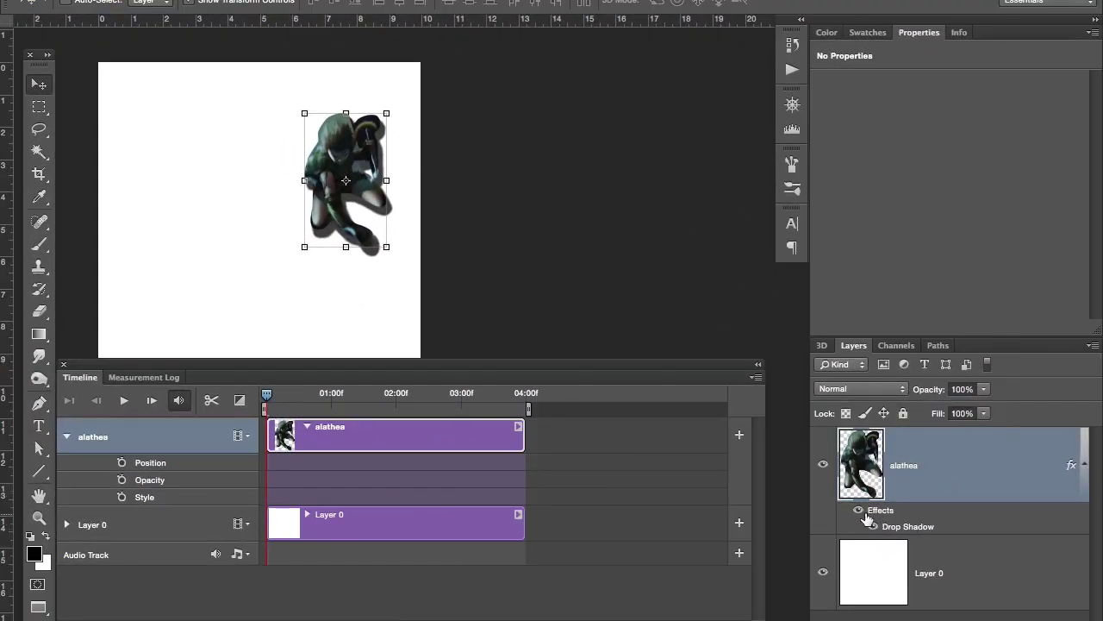
- Hide the drop shadow, convert alathea to a smart object, and expand its timeline properties
left_click(860, 510)
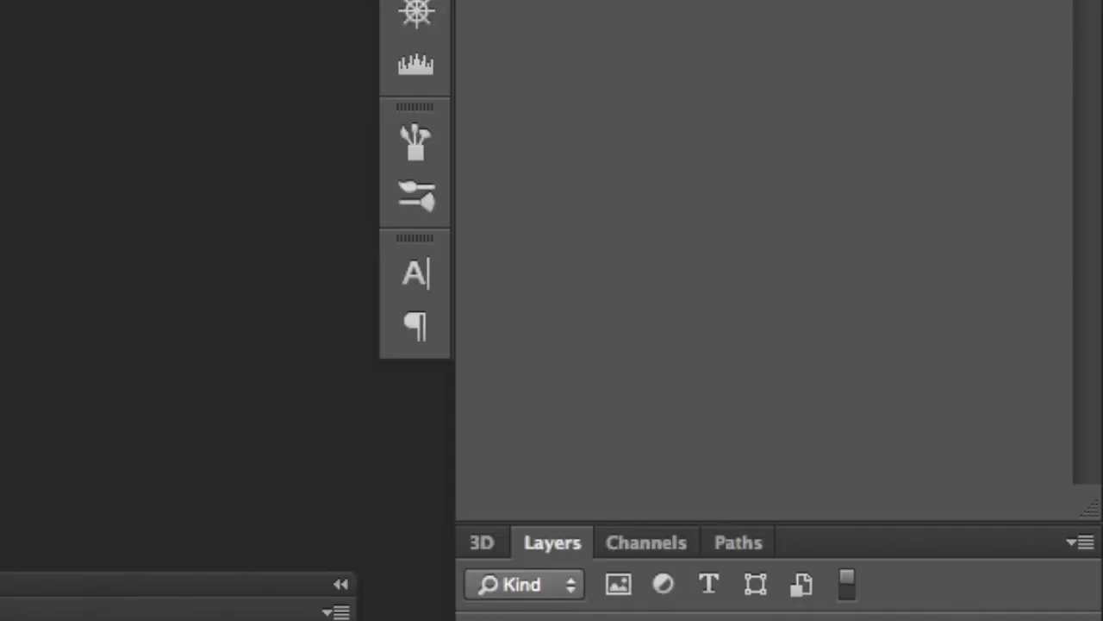
right_click(976, 479)
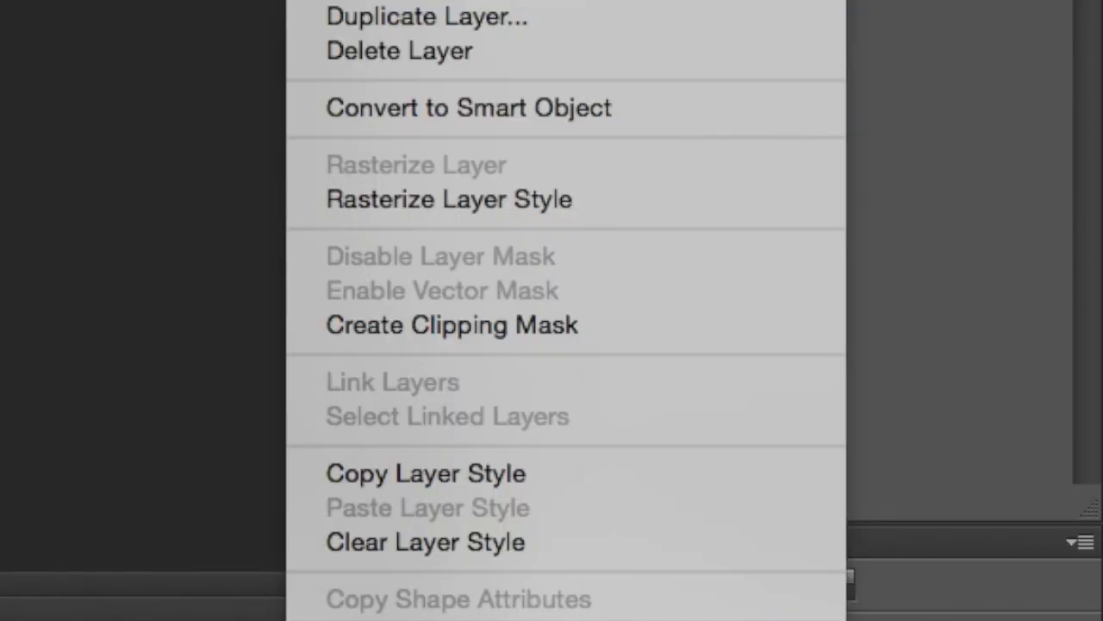
left_click(599, 120)
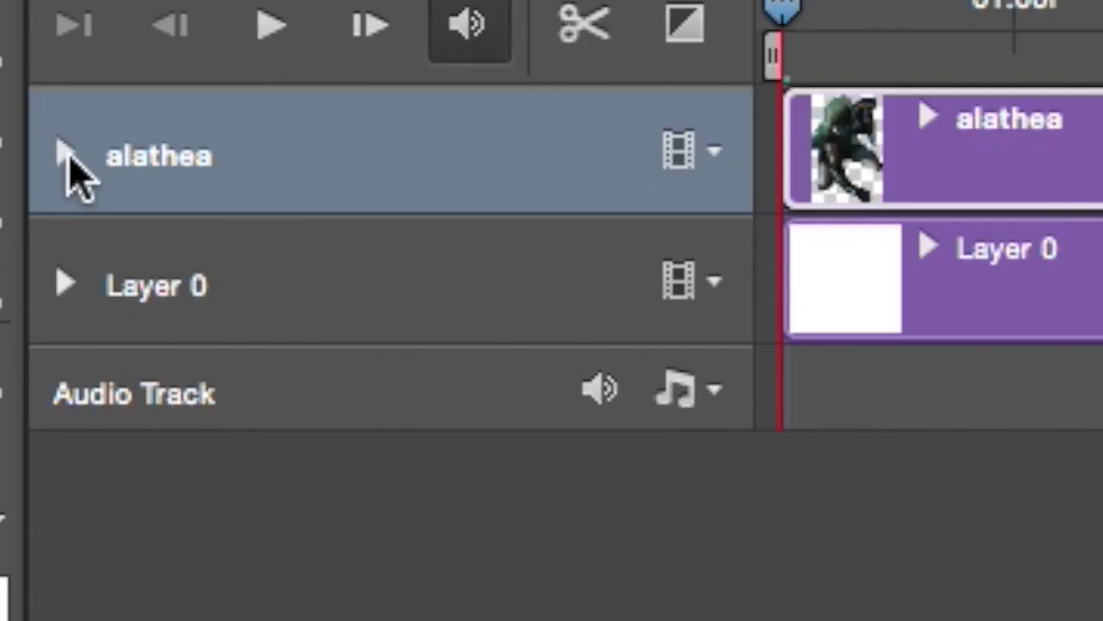
left_click(22, 341)
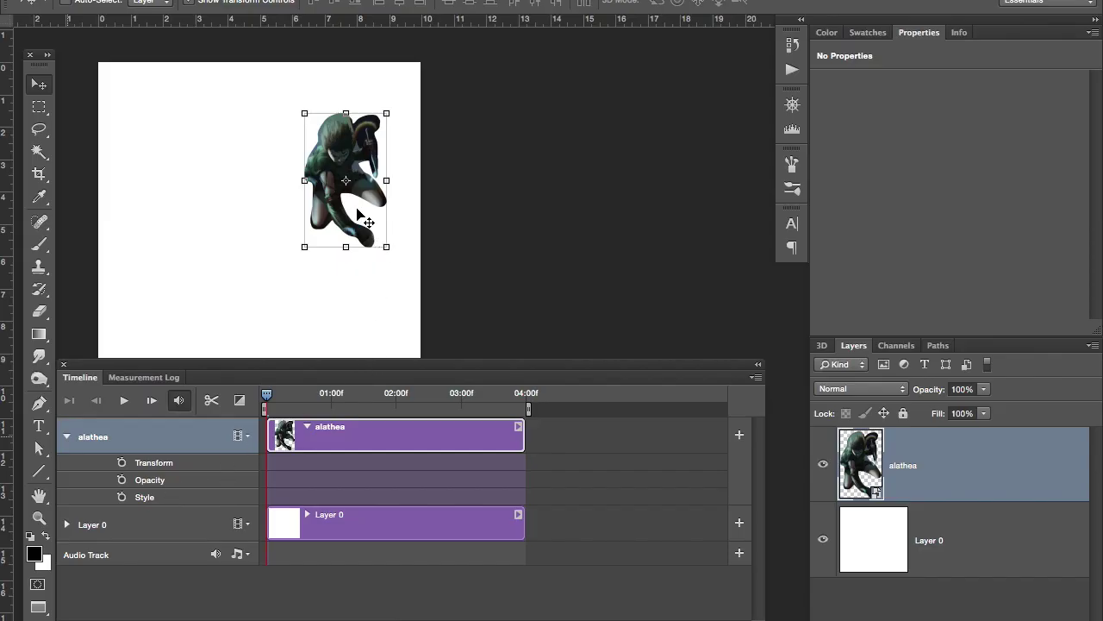
left_click_drag(359, 209, 332, 198)
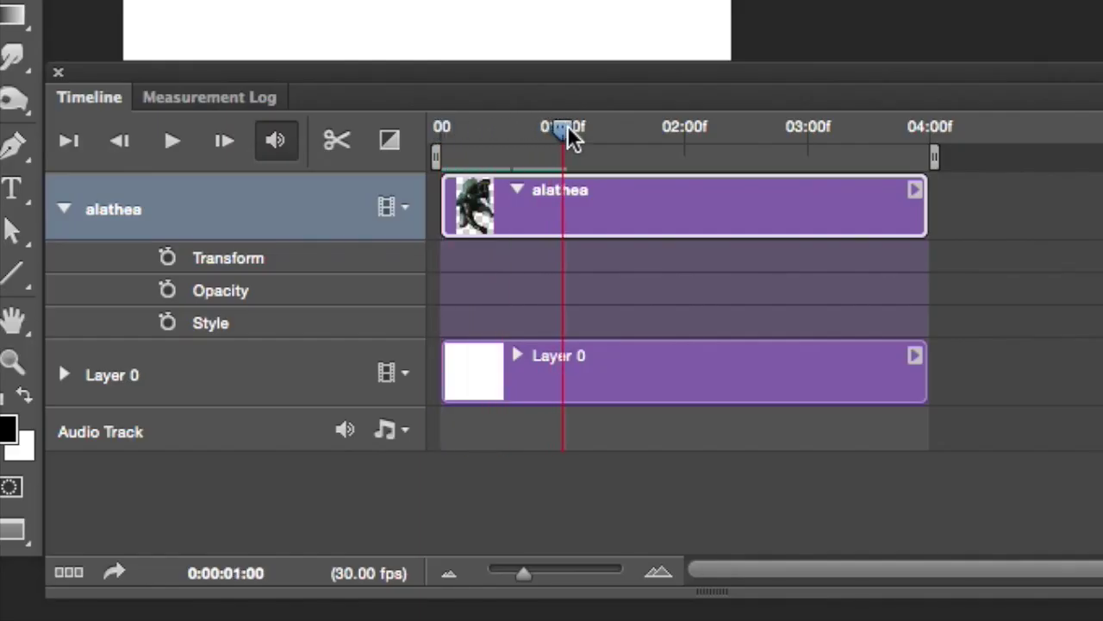
- Key Transform at 01:00, then at 02:00 move the character left, down and enlarge it
left_click(166, 256)
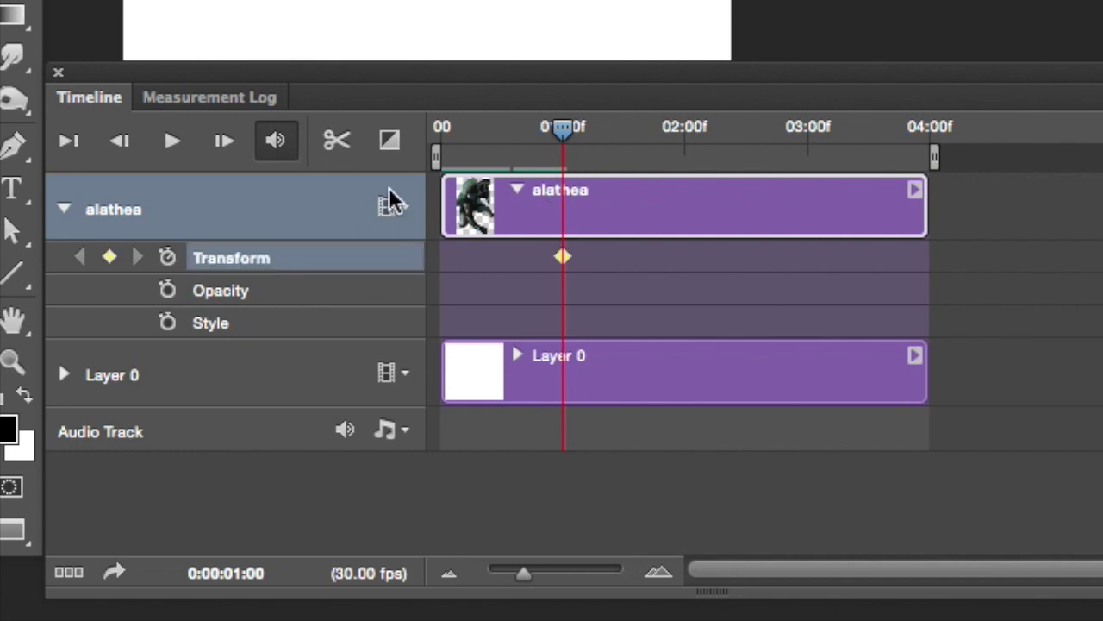
left_click_drag(569, 133, 687, 131)
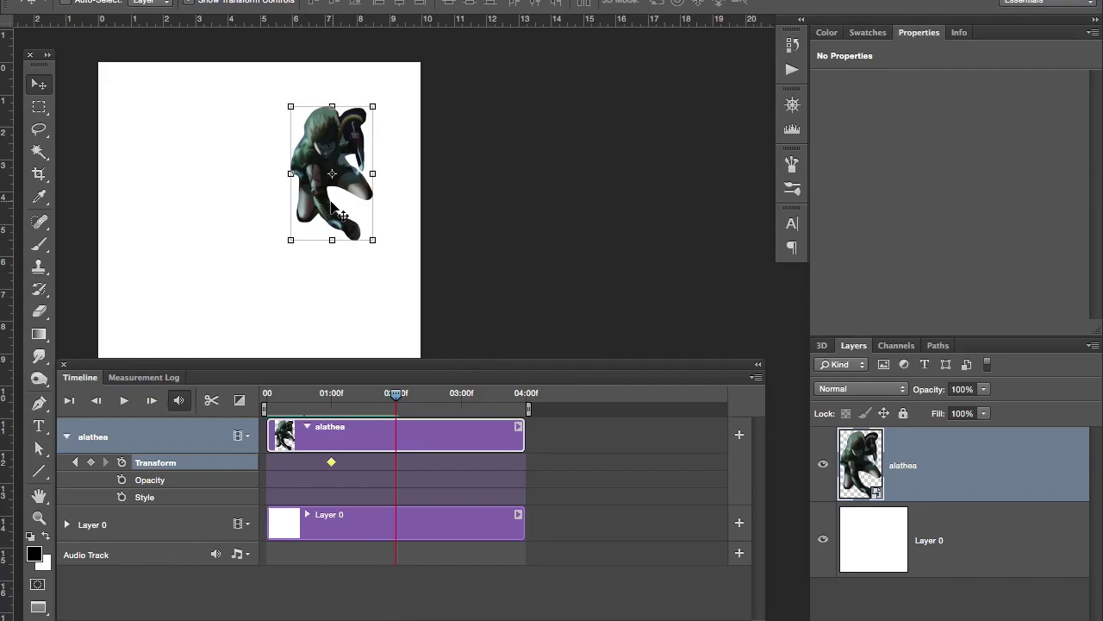
left_click_drag(332, 204, 242, 225)
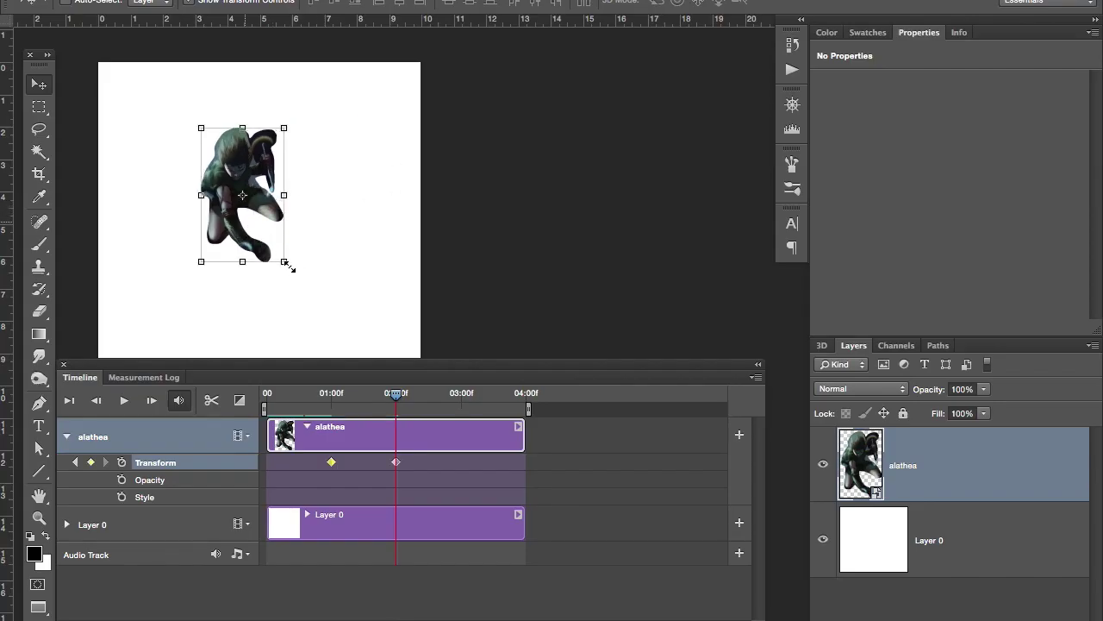
left_click(285, 262)
left_click_drag(289, 267, 323, 323)
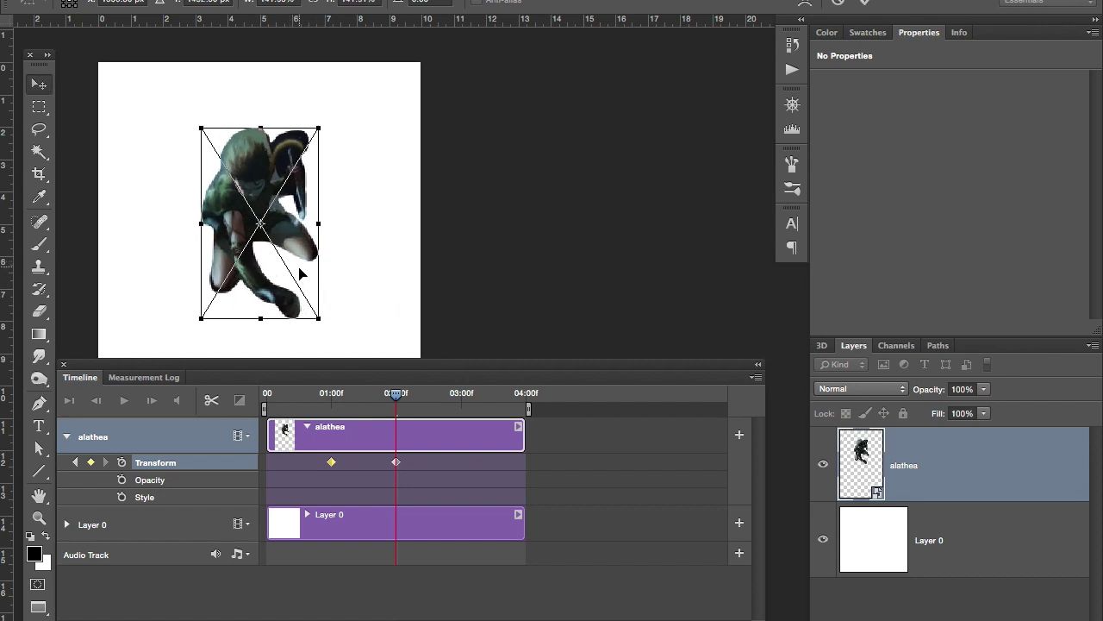
key("Return")
mouse_move(396, 399)
left_mouse_down()
mouse_move(323, 393)
mouse_move(395, 385)
left_mouse_up()
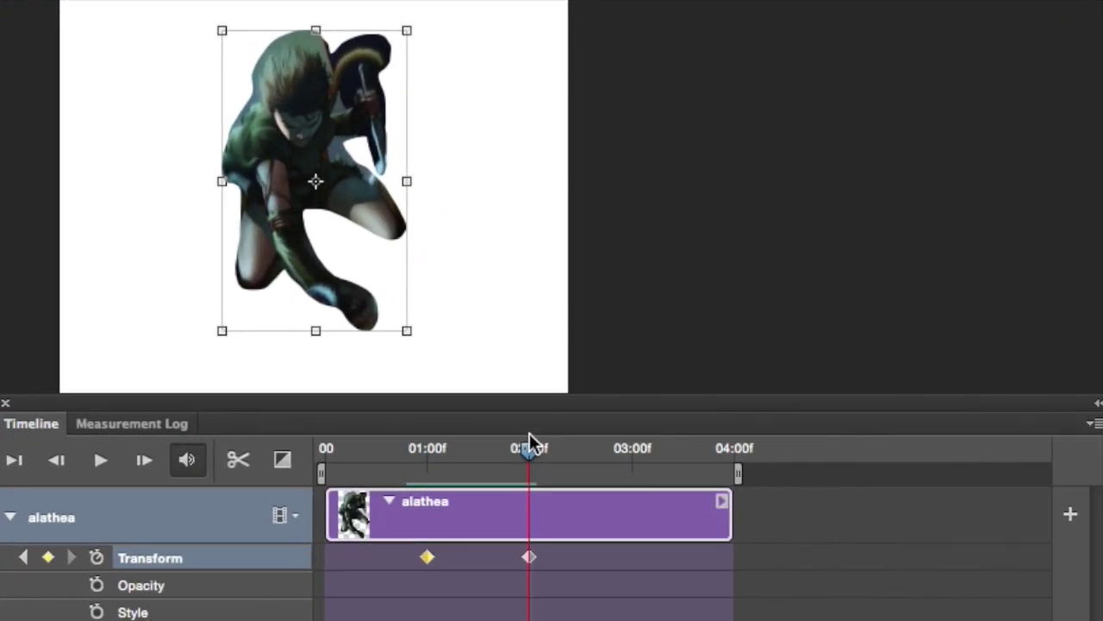
- Squash the character's height just past 02:15 as a keyframe and play the animation back
left_click_drag(530, 441, 586, 446)
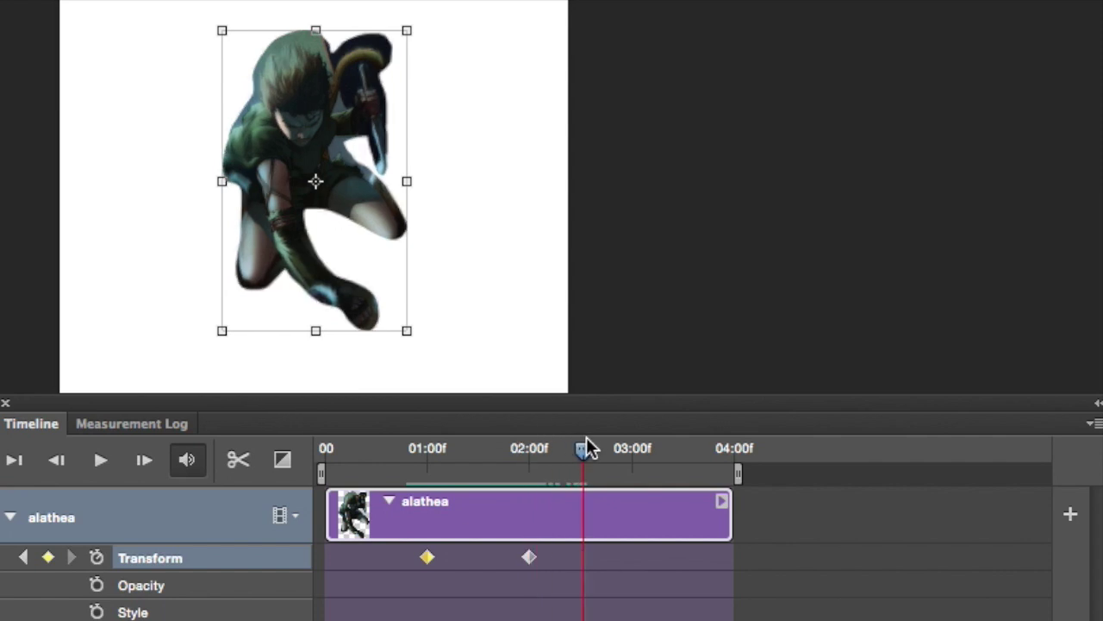
left_click(315, 329)
left_click_drag(315, 31, 315, 175)
key("Return")
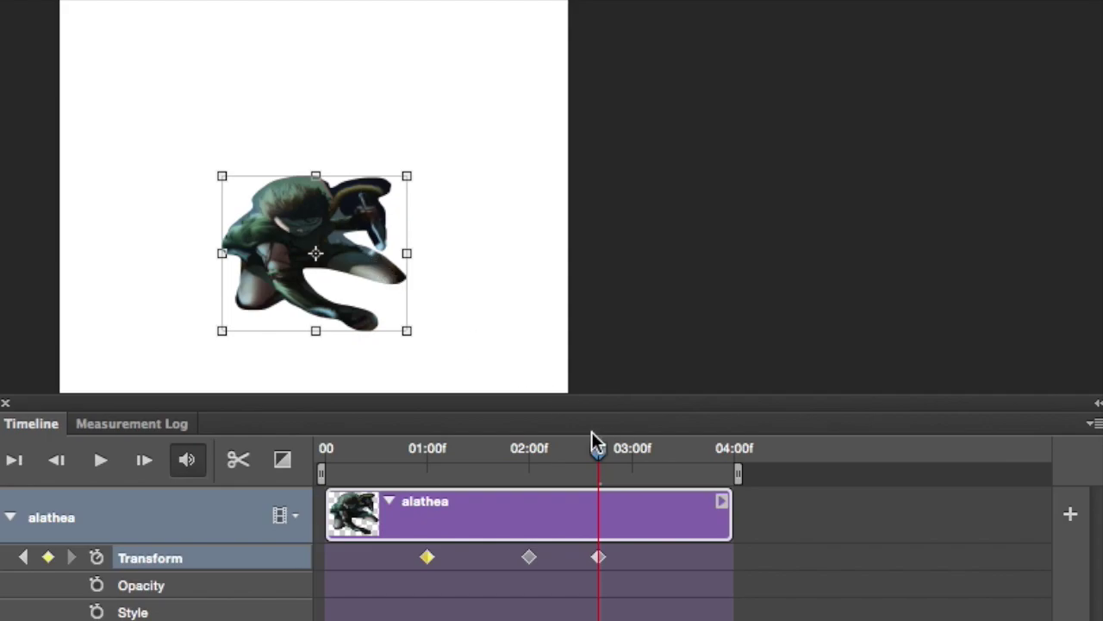
left_click_drag(593, 440, 539, 451)
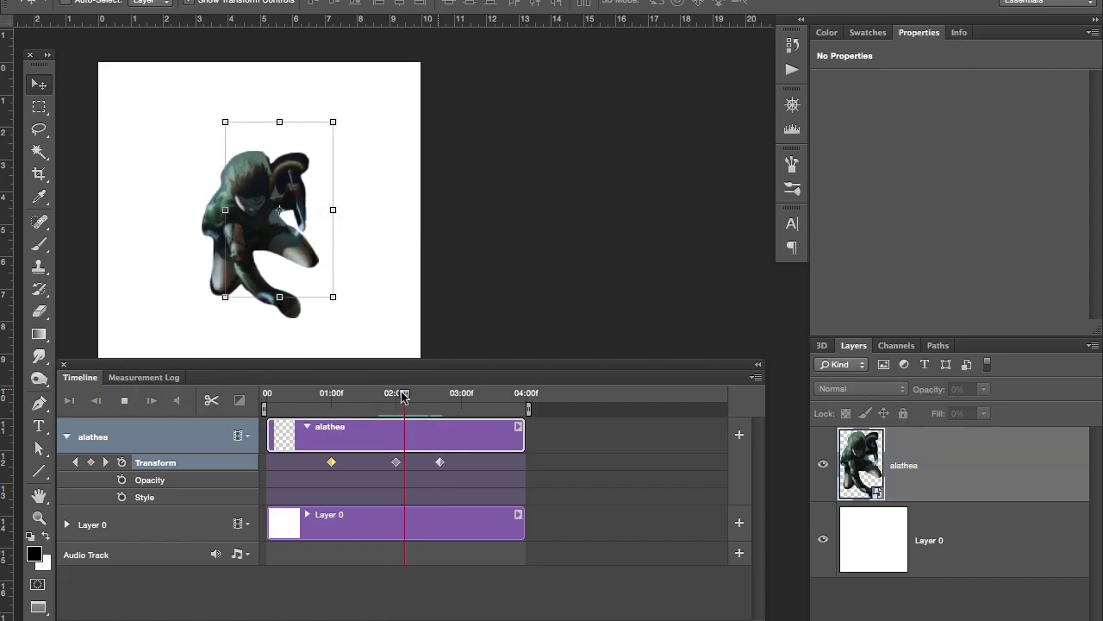
key("space")
left_click_drag(455, 399, 382, 390)
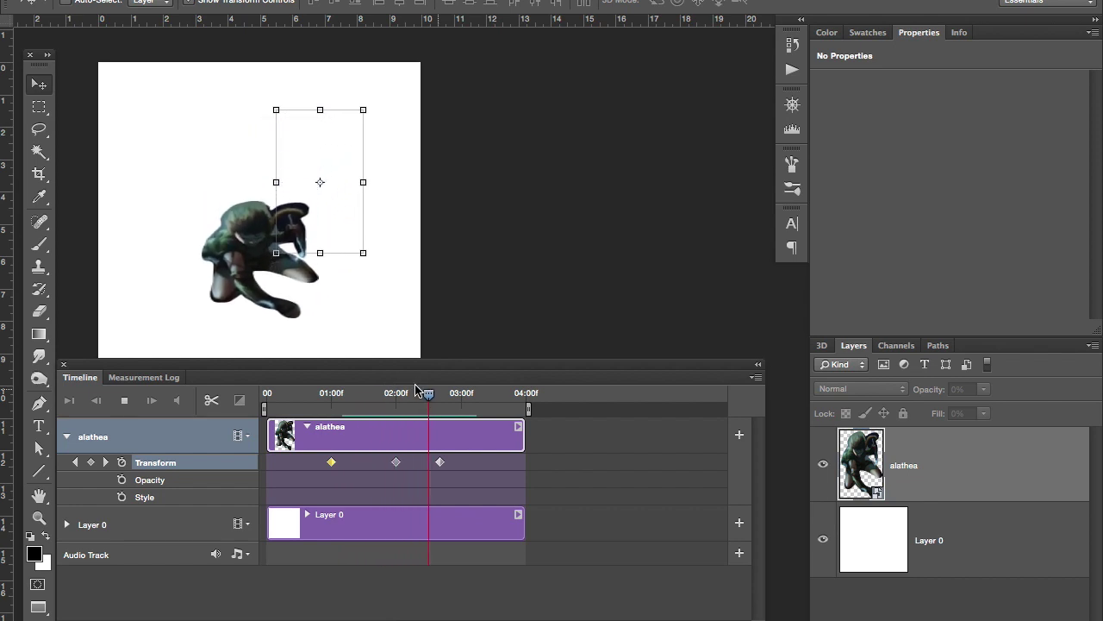
key("space")
- Add a pose moving the character right, stretched taller and reshaped, then play it back
mouse_move(458, 396)
left_mouse_down()
mouse_move(365, 394)
mouse_move(439, 398)
left_mouse_up()
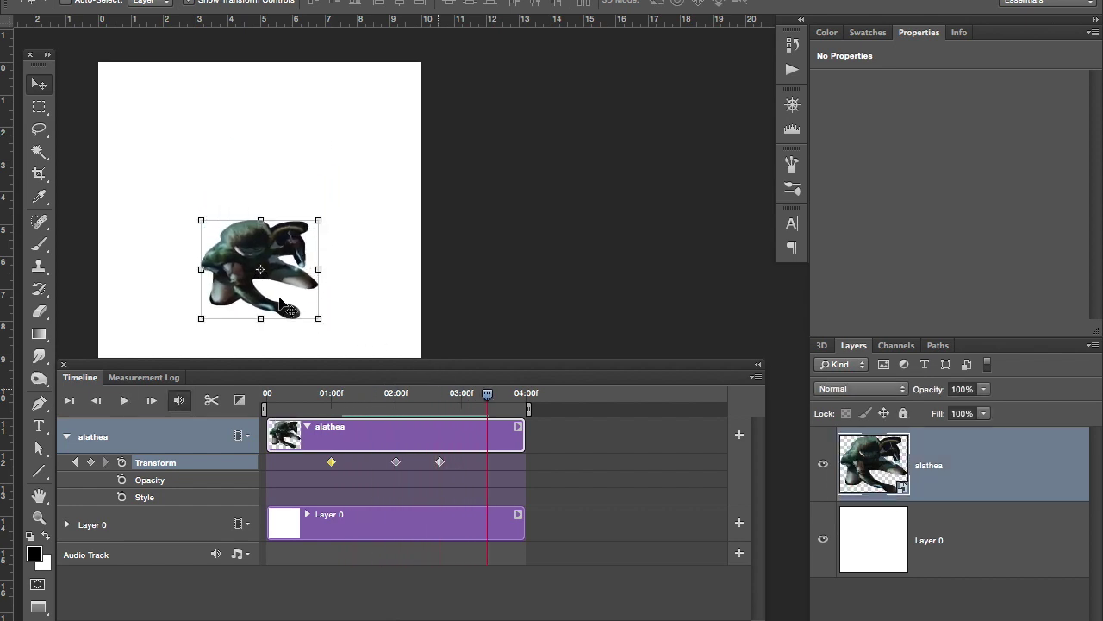
left_click_drag(289, 310, 382, 312)
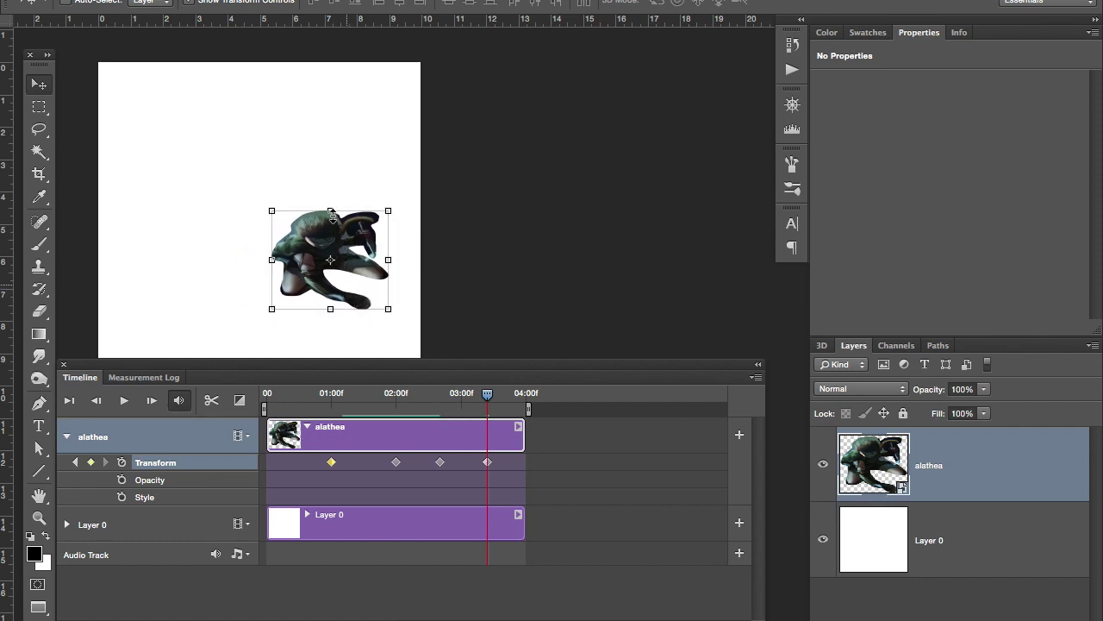
left_click_drag(330, 210, 330, 158)
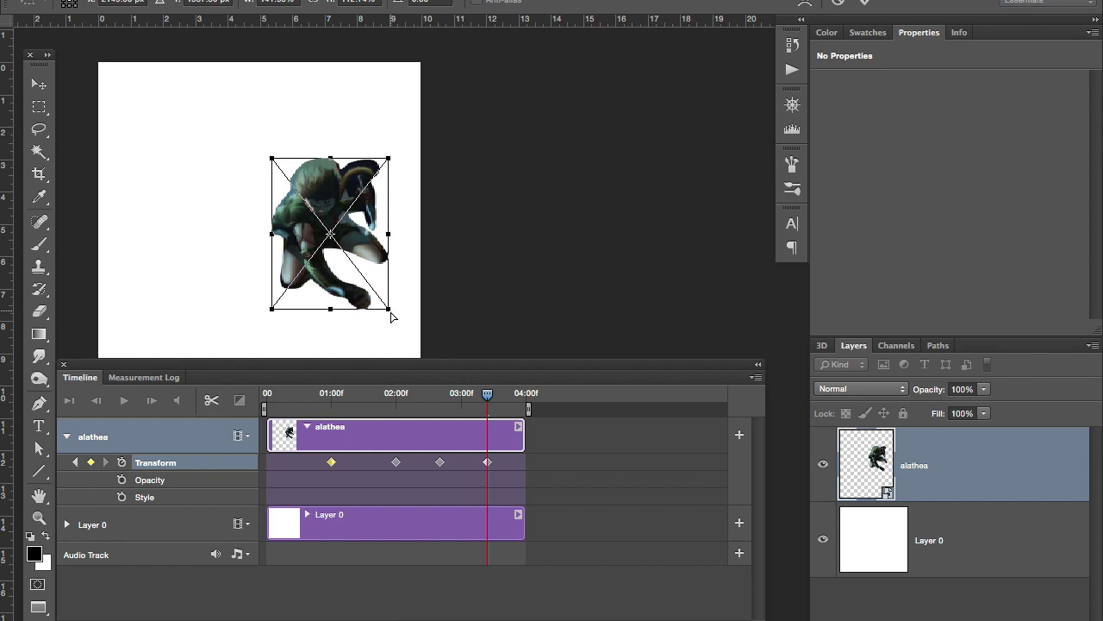
left_click_drag(328, 343, 390, 348)
left_click_drag(284, 285, 282, 284)
key("Return")
mouse_move(487, 393)
left_mouse_down()
mouse_move(447, 396)
mouse_move(473, 396)
left_mouse_up()
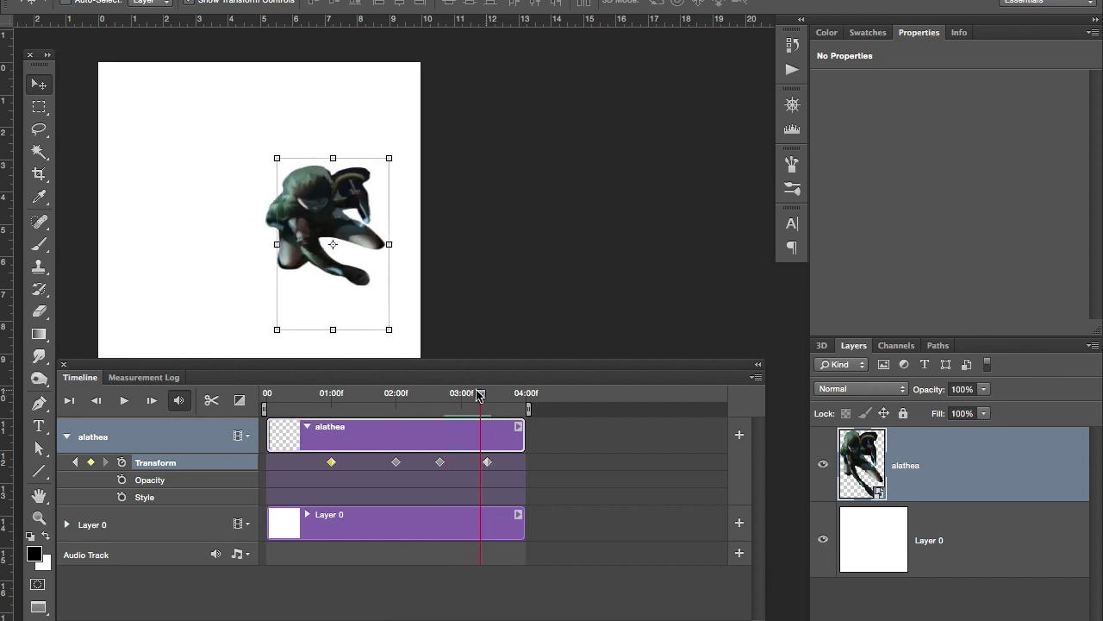
left_click_drag(480, 394, 442, 400)
key("space")
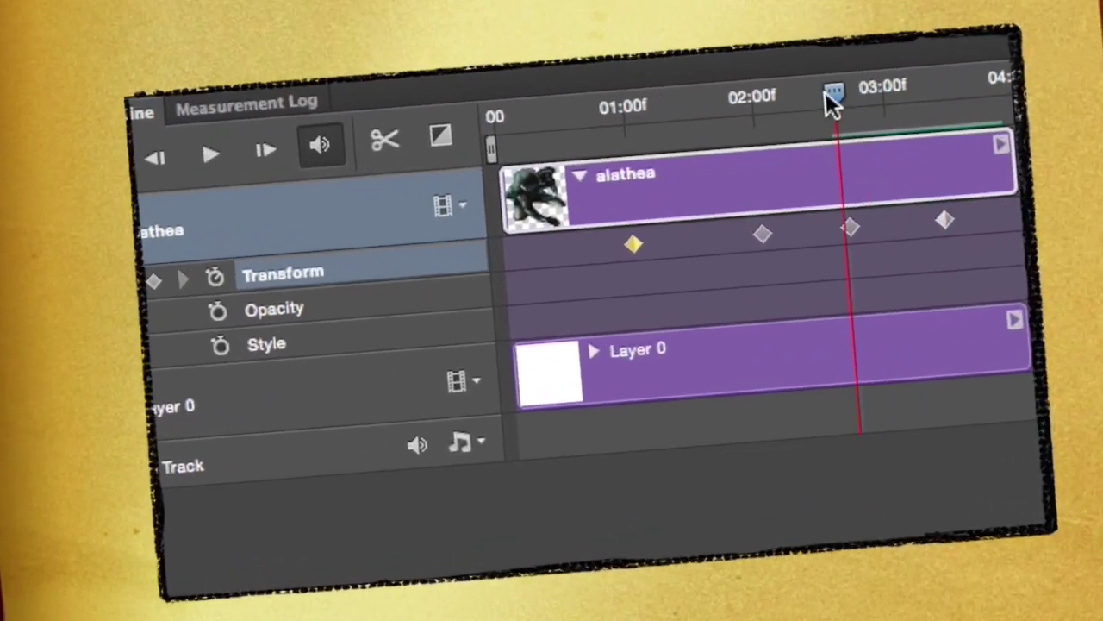
- Clear the Transform keyframes, restart recording, and key the character enlarged from its lower-left corner
left_click_drag(830, 96, 450, 63)
left_click(96, 231)
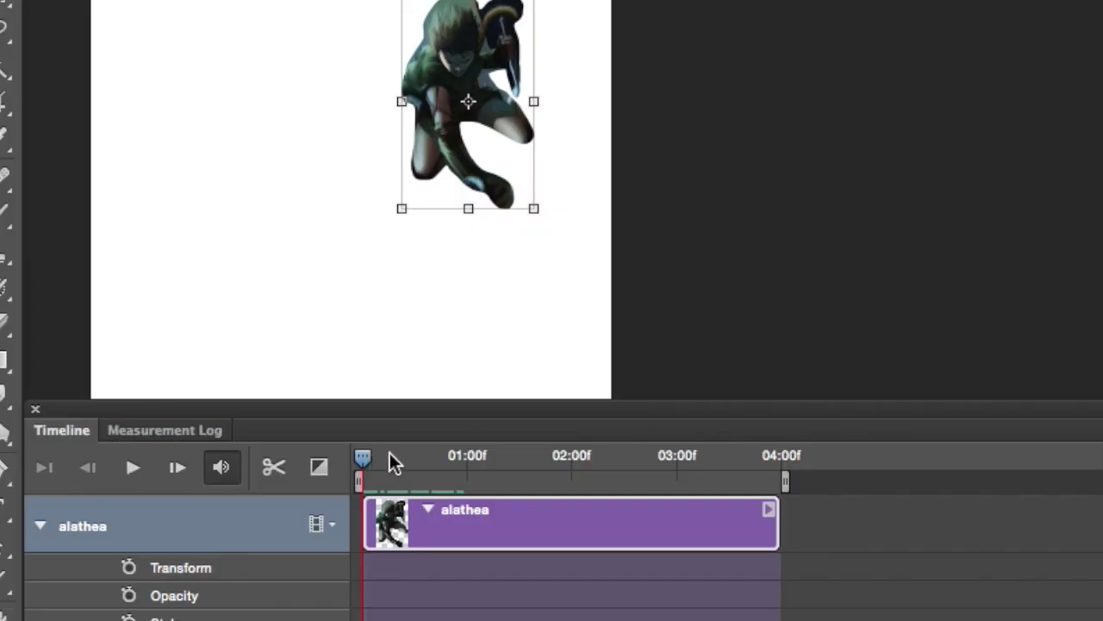
left_click(128, 568)
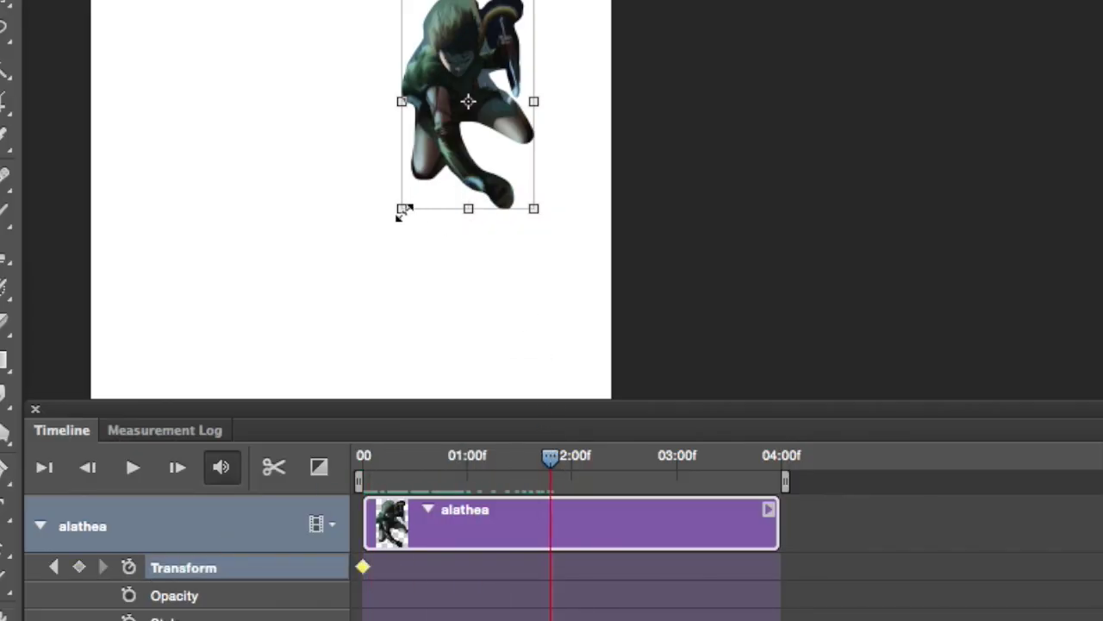
left_click_drag(401, 209, 297, 326)
key("Return")
- Scrub and play back the growing motion around 02:00f
left_click_drag(552, 455, 631, 461)
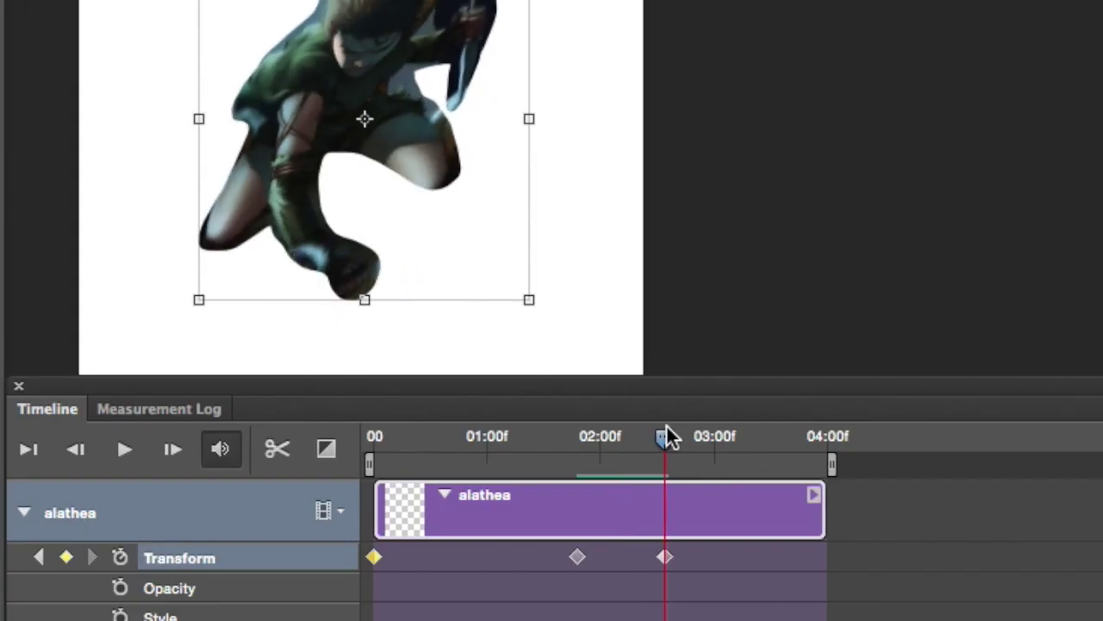
left_click_drag(667, 437, 584, 438)
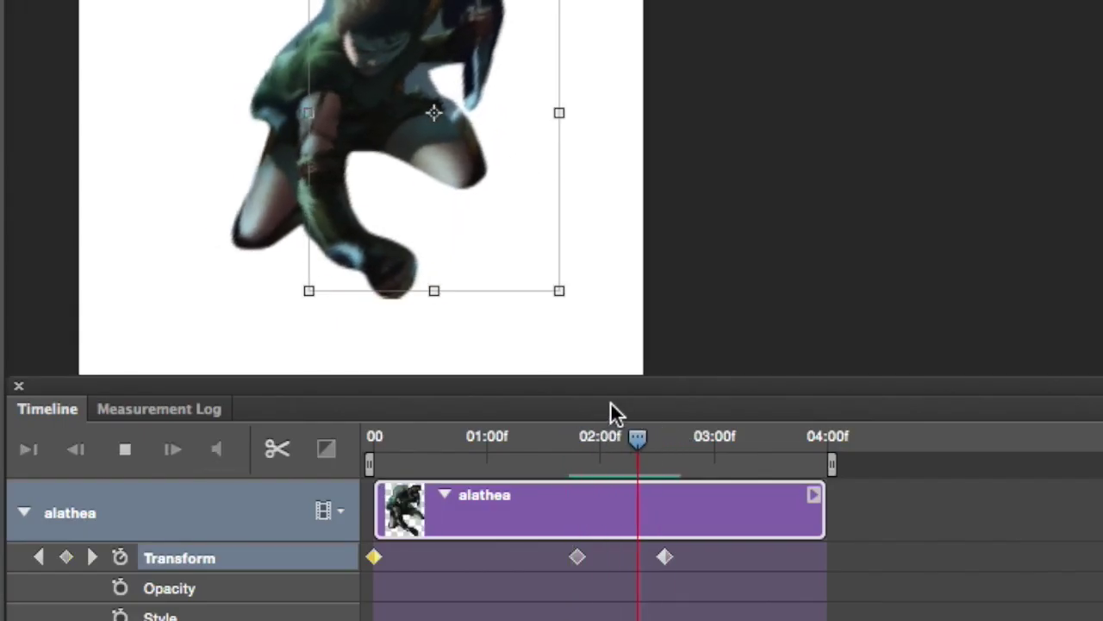
key("space")
left_click_drag(678, 448, 576, 445)
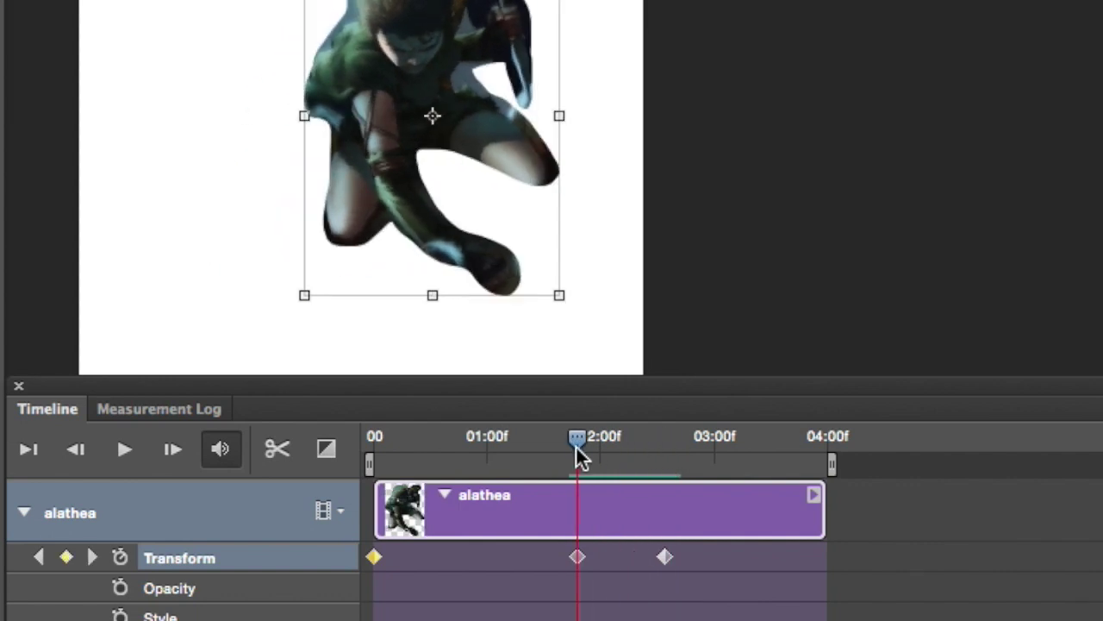
key("space")
left_click_drag(713, 449, 632, 453)
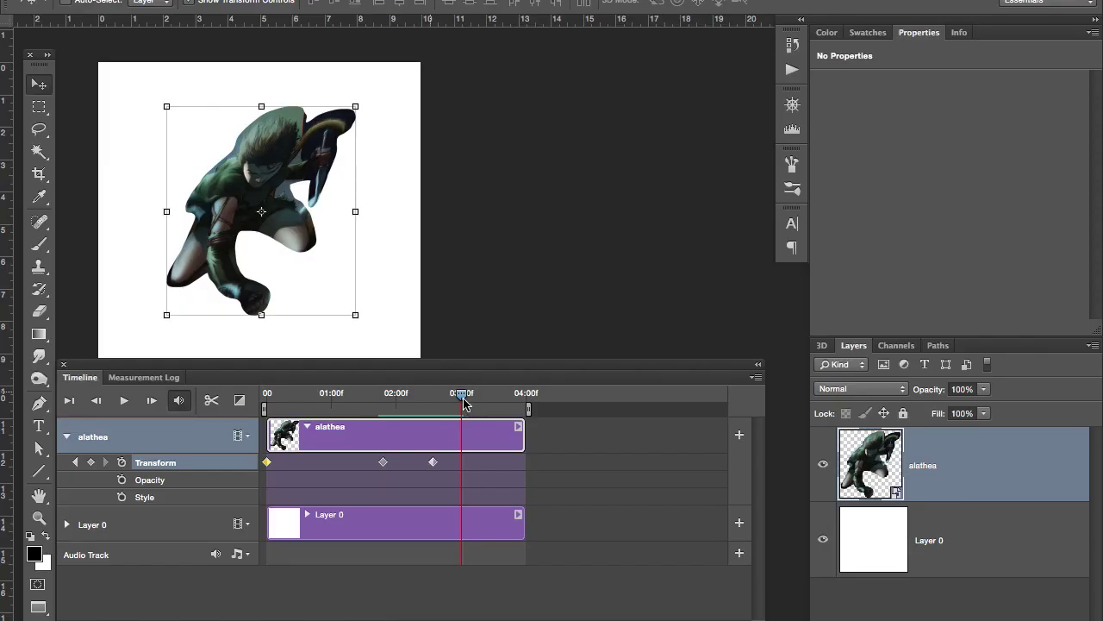
- At about 03:00f, key the character squashed into a skewed shape, then scrub back to the start
left_click_drag(412, 400, 433, 399)
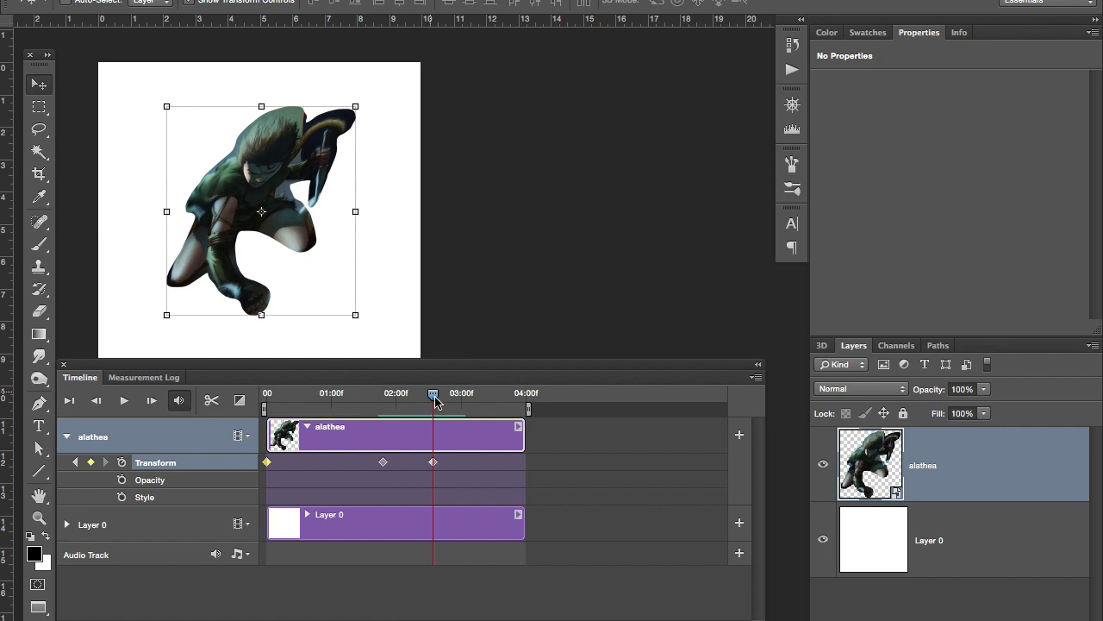
left_click_drag(435, 400, 465, 393)
left_click_drag(270, 326, 331, 319)
key("Return")
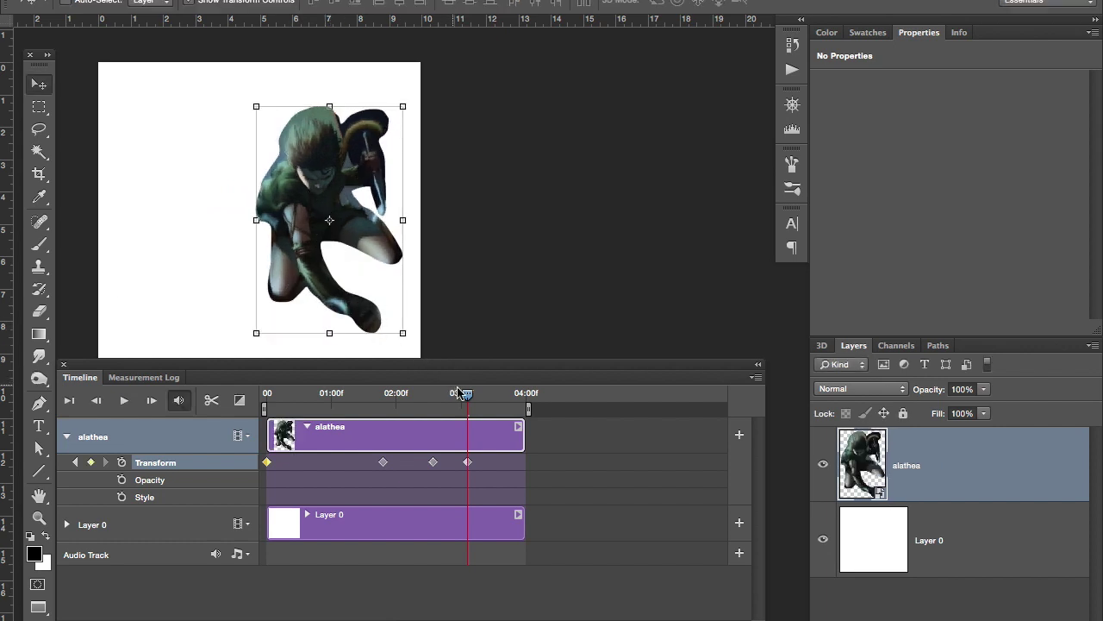
left_click_drag(461, 393, 431, 393)
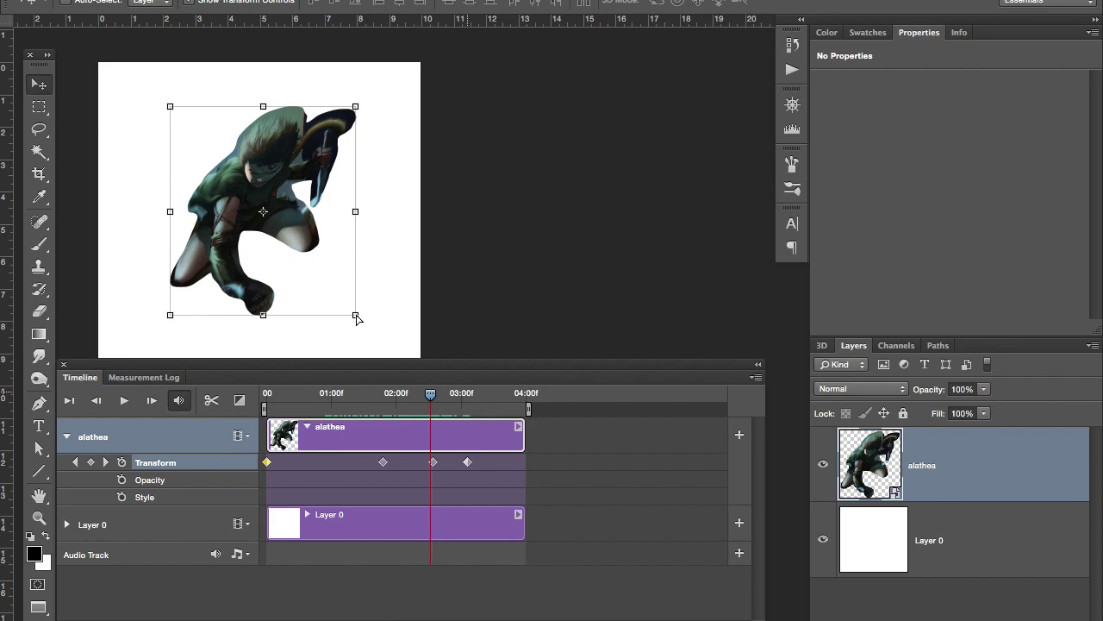
left_click_drag(431, 393, 270, 393)
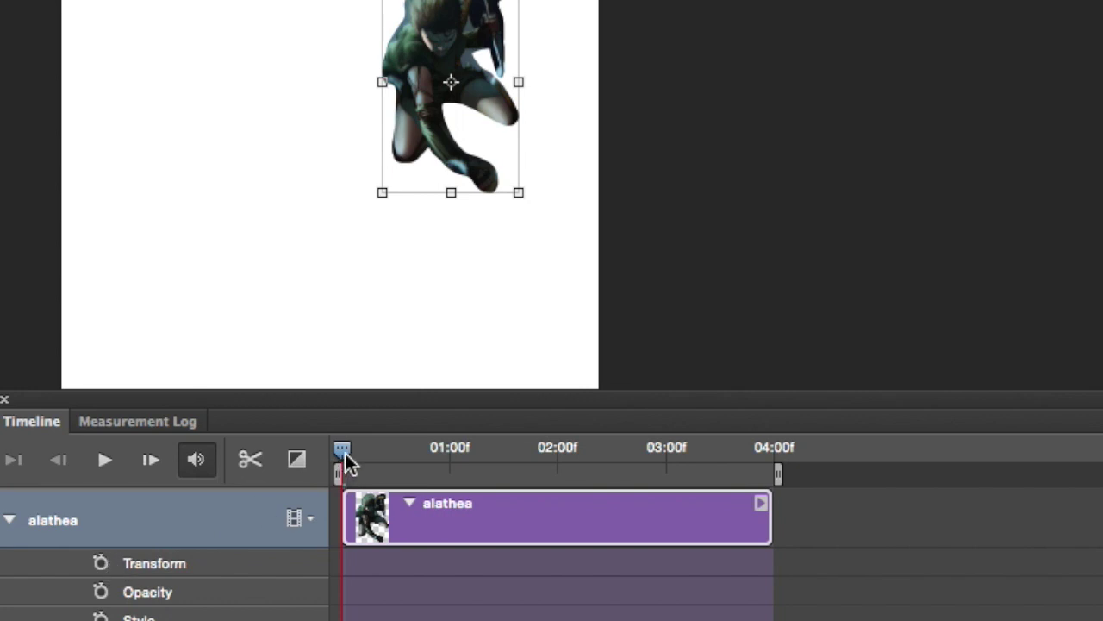
- Key Transform just past 01:00f, then clear the keyframes and set a fresh starting one
left_click_drag(344, 453, 480, 443)
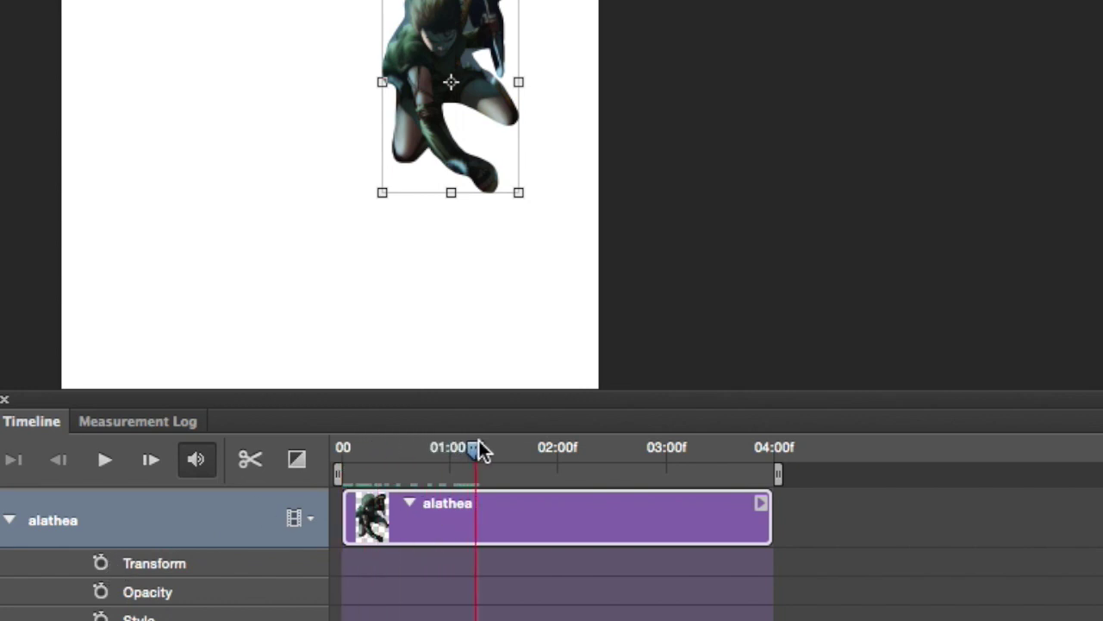
left_click(102, 563)
left_click_drag(517, 448, 631, 448)
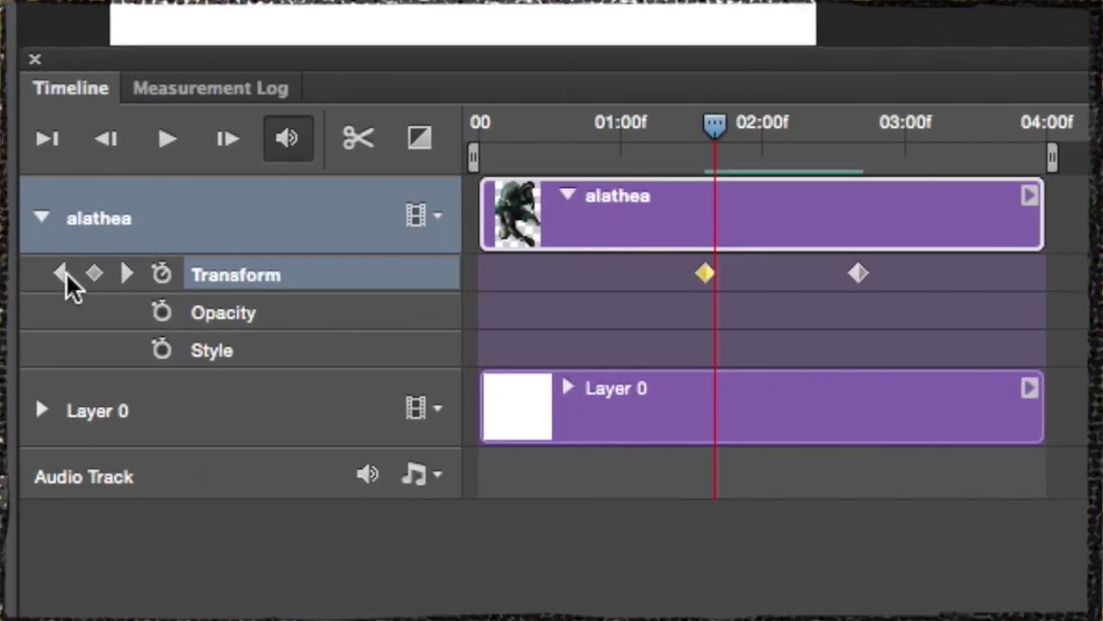
left_click(162, 274)
left_click_drag(703, 123, 658, 126)
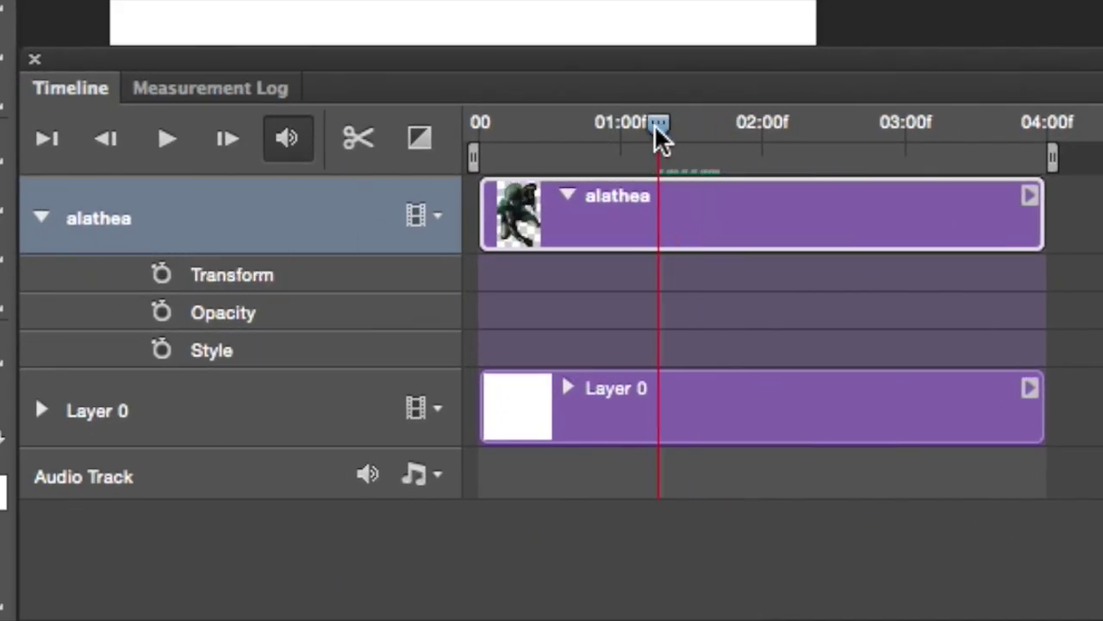
left_click(162, 274)
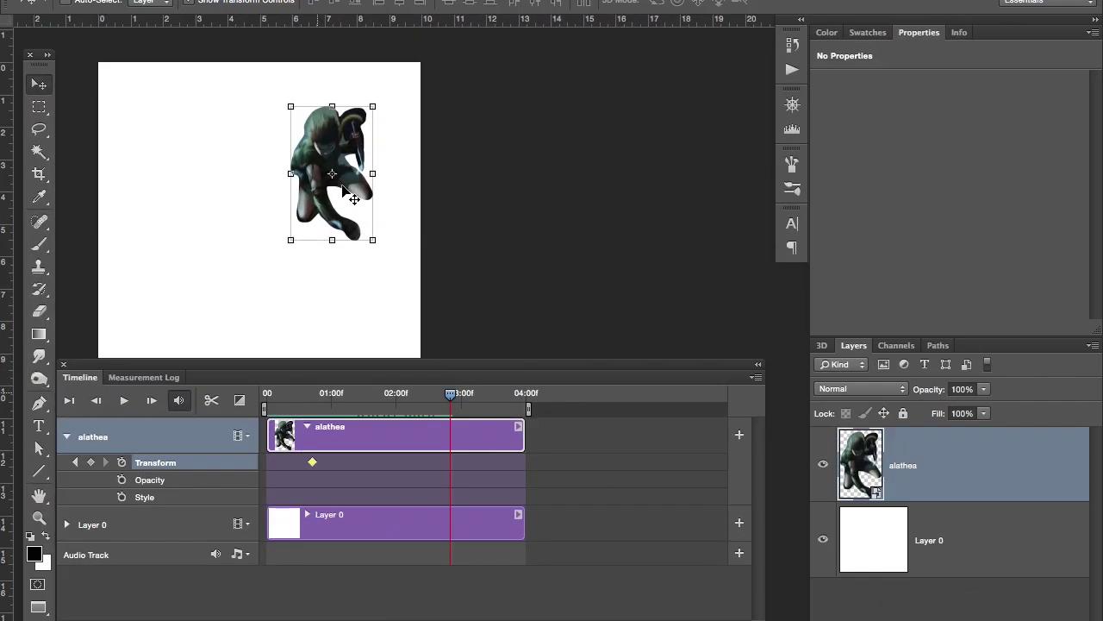
- Try rotating the character into a keyframe, then undo the rotation
left_click_drag(276, 99, 264, 110)
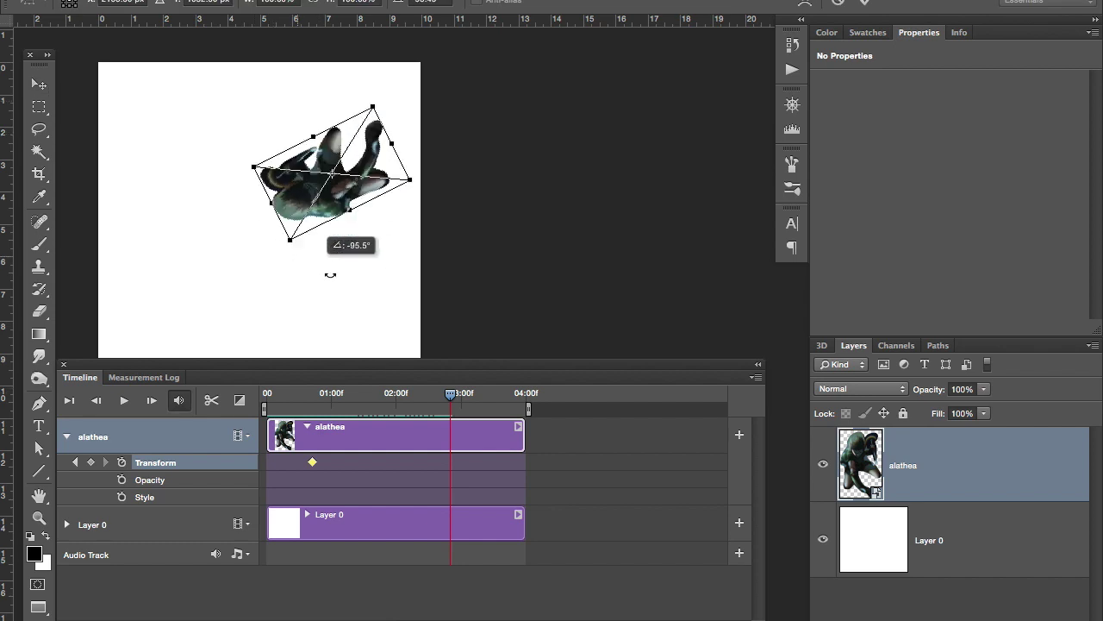
left_click_drag(401, 236, 280, 126)
key("Return")
mouse_move(451, 394)
left_mouse_down()
mouse_move(341, 418)
mouse_move(449, 411)
left_mouse_up()
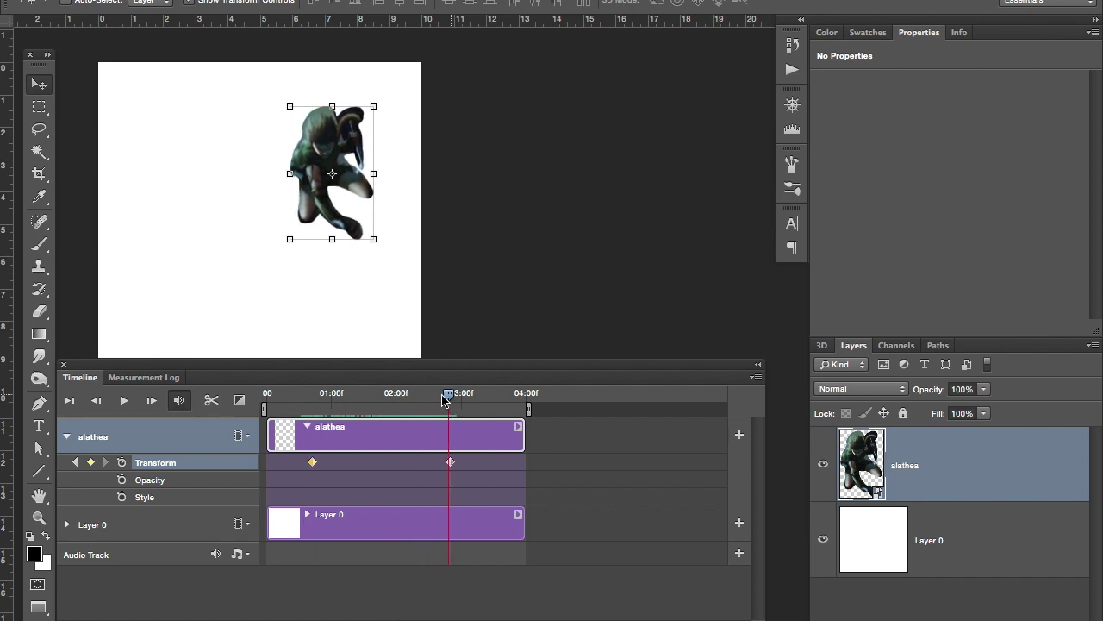
key("ctrl+t")
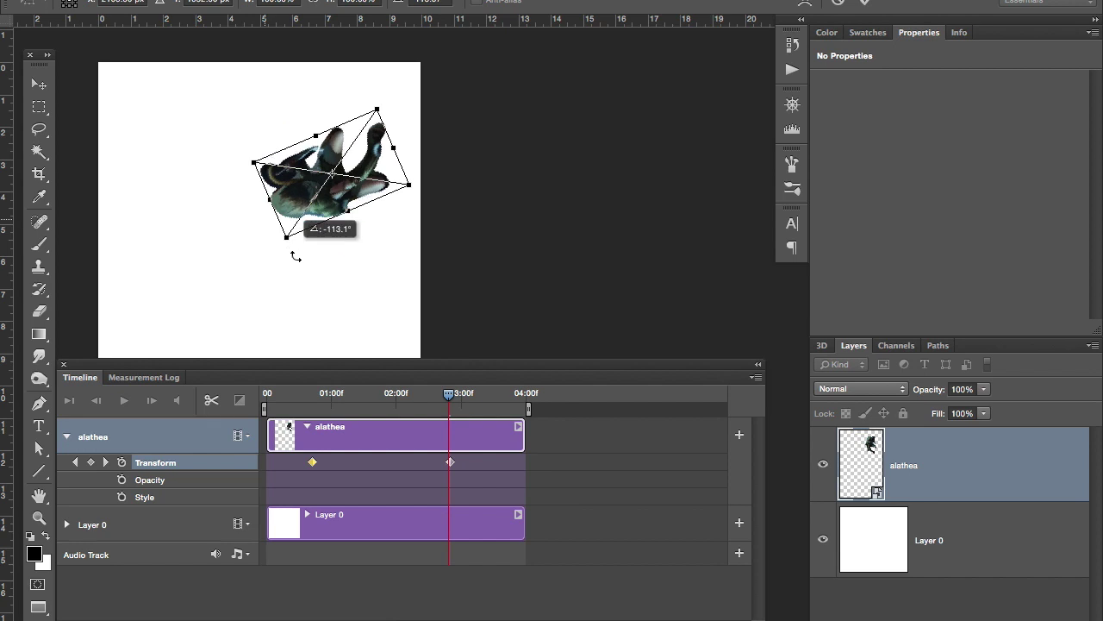
key("Return")
mouse_move(449, 394)
left_mouse_down()
mouse_move(313, 412)
mouse_move(455, 410)
left_mouse_up()
key("ctrl+z")
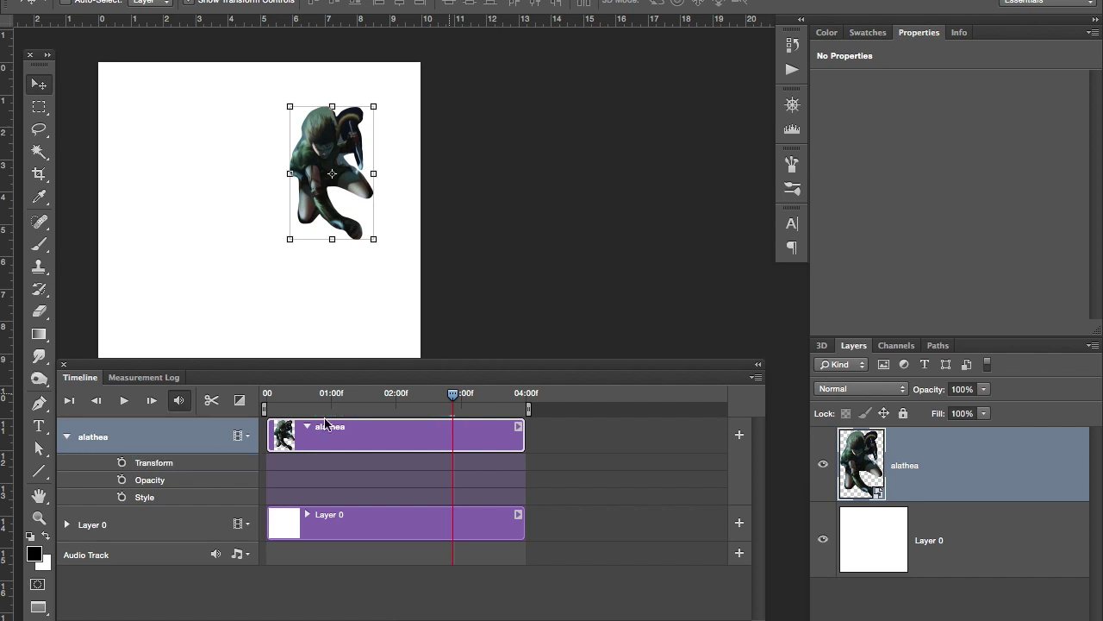
- Key Transform near 01:05f, then rotate the character about 170° as a second keyframe
left_click(121, 462)
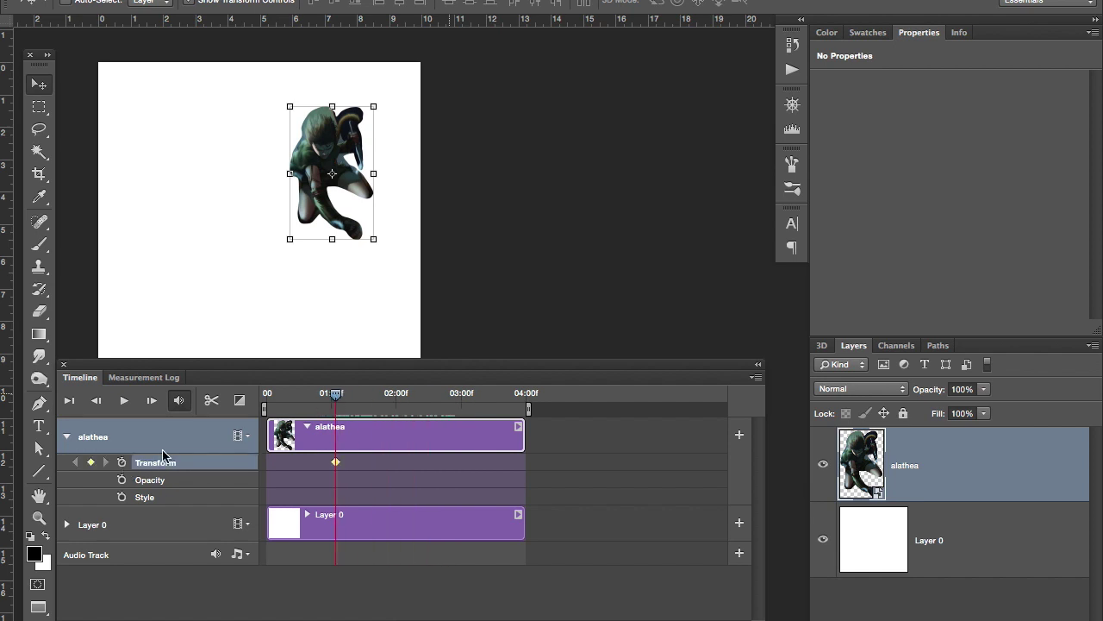
left_click_drag(275, 87, 270, 96)
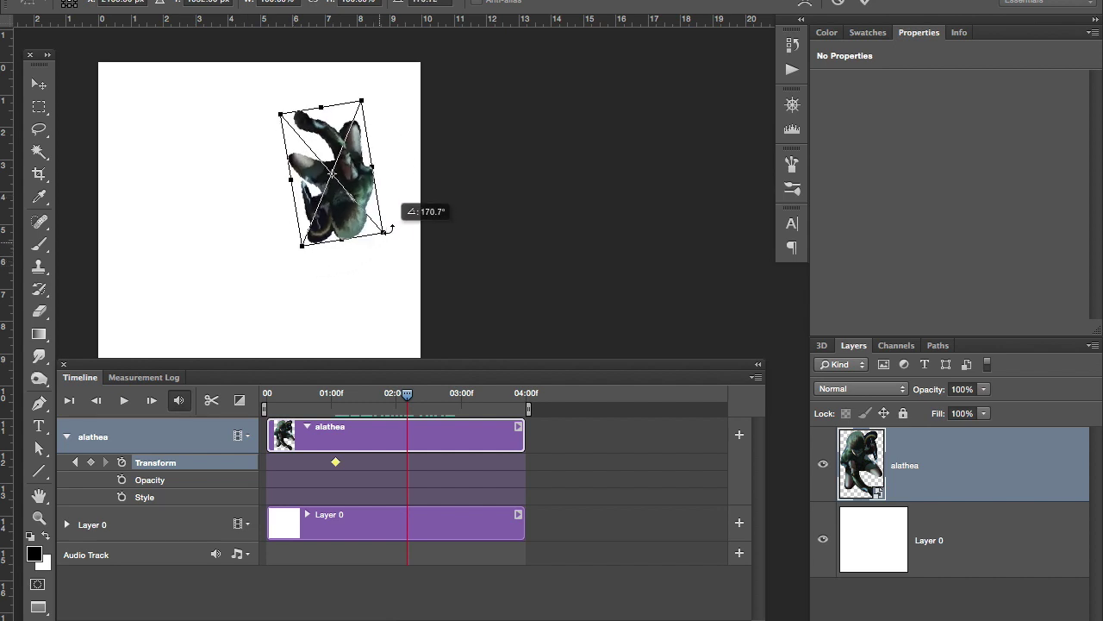
left_click_drag(392, 229, 396, 224)
key("Return")
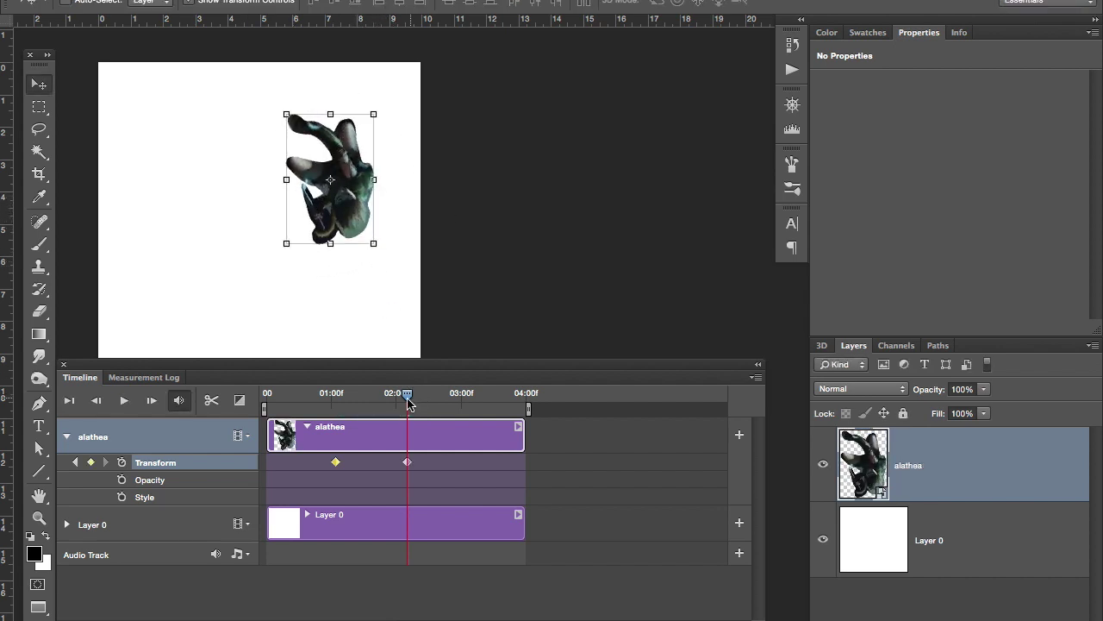
mouse_move(410, 404)
left_mouse_down()
mouse_move(337, 403)
mouse_move(397, 412)
left_mouse_up()
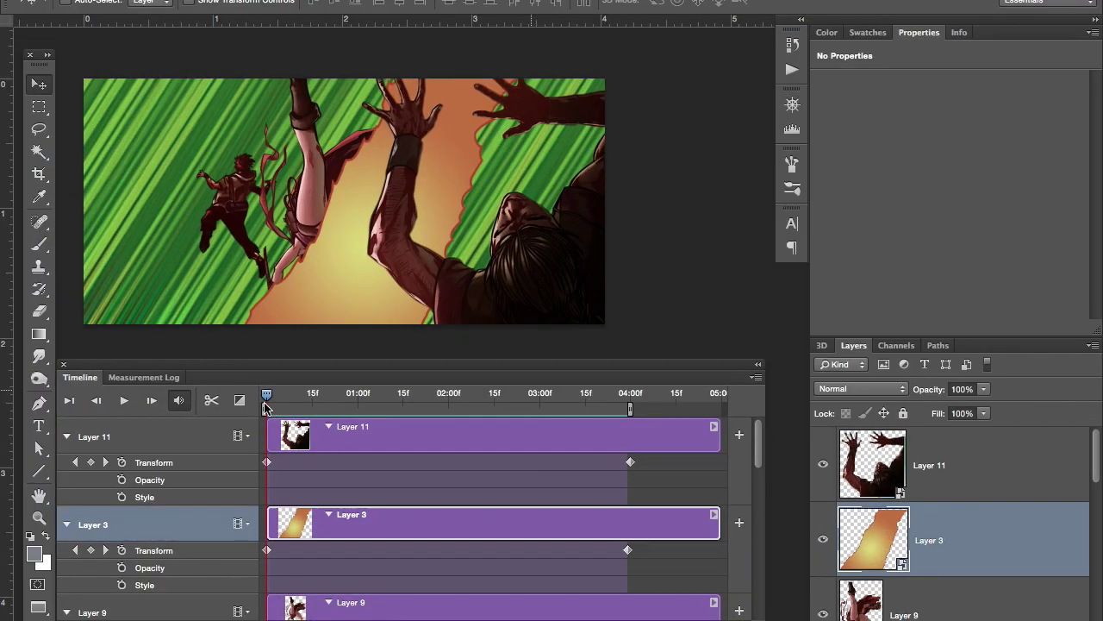
- Scrub the comic panel's timeline to show Layer 11 and Layer 3's Transform keyframes
left_click_drag(268, 398, 605, 416)
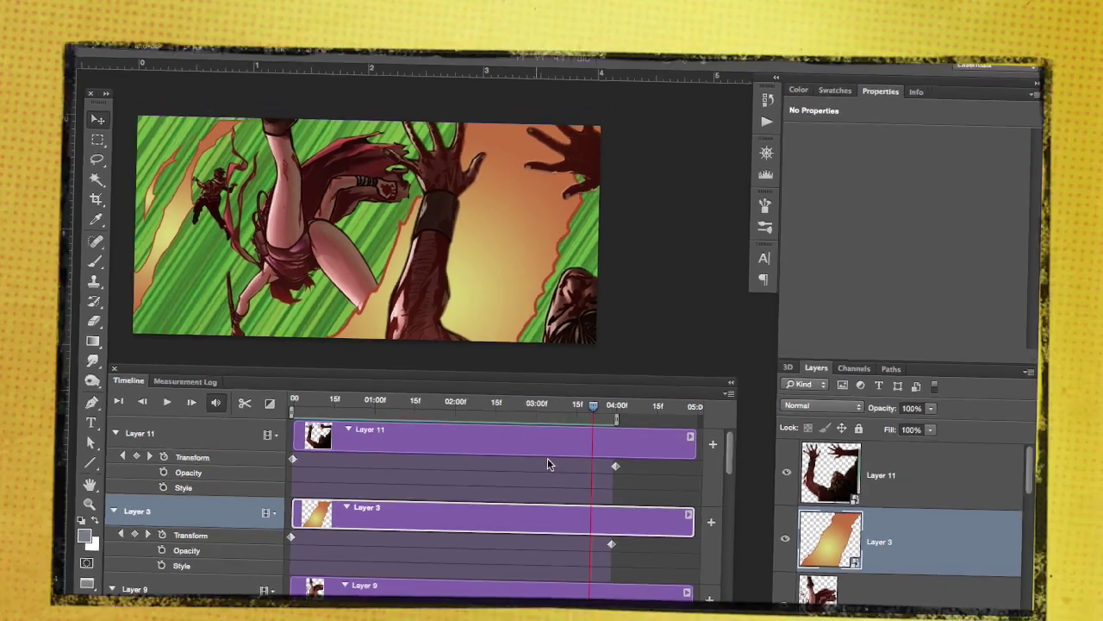